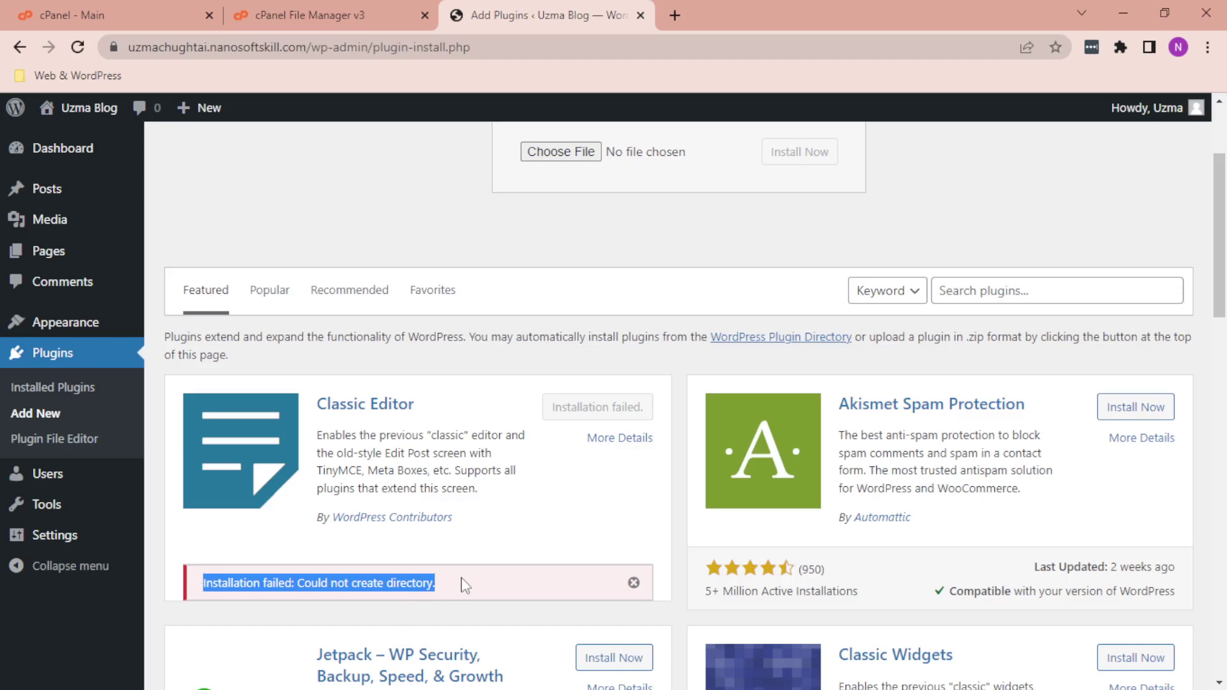
# Try to install the Akismet Spam Protection plugin from the featured plugins
pyautogui.scroll(-4, 465, 585)
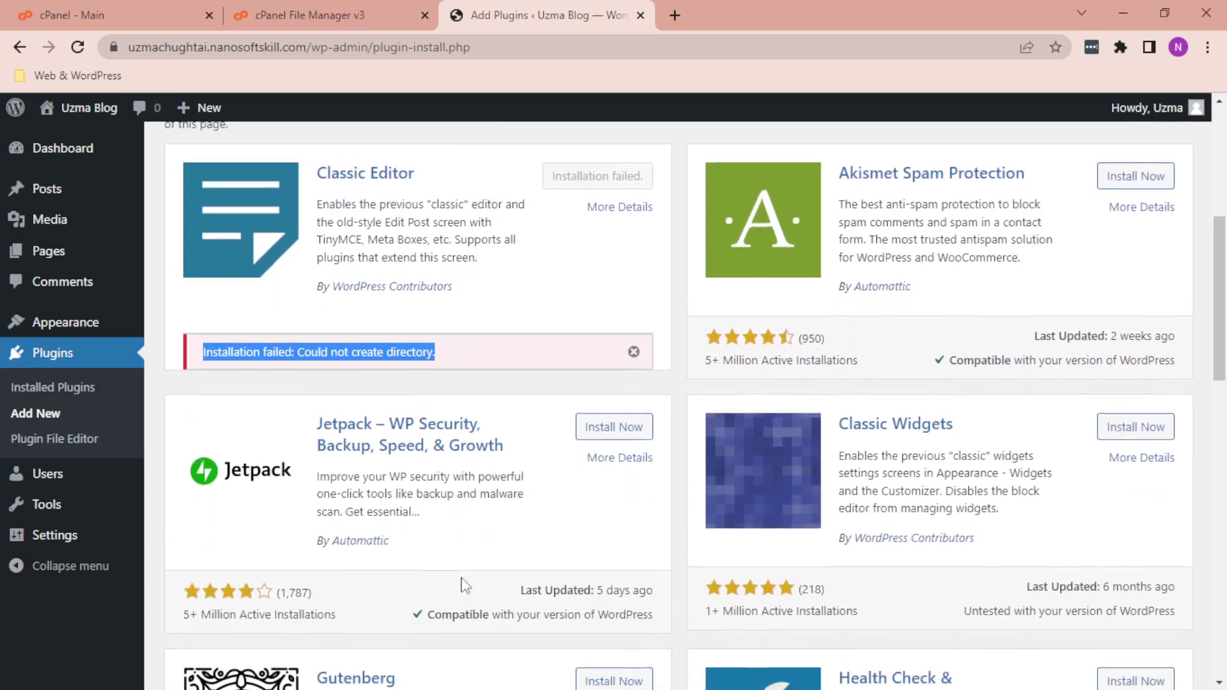
pyautogui.scroll(4, 465, 585)
pyautogui.click(1136, 389)
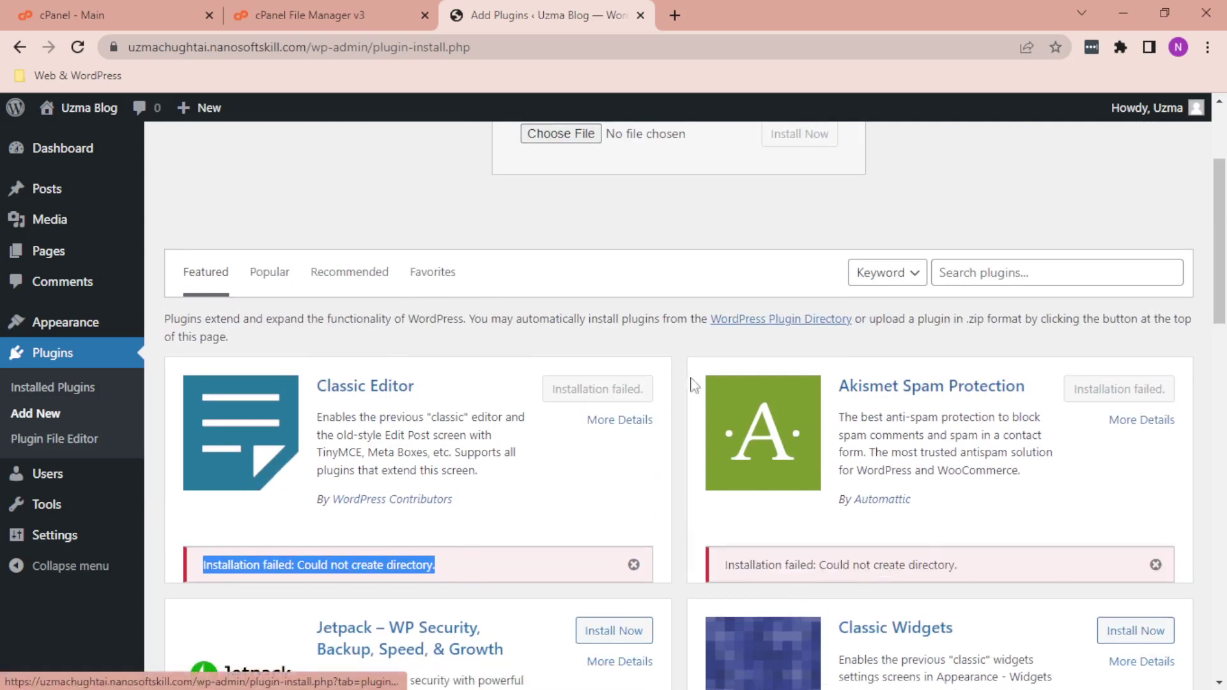
# Examine the .zip plugin upload section and the installation notices on the plugin cards
pyautogui.scroll(2, 461, 256)
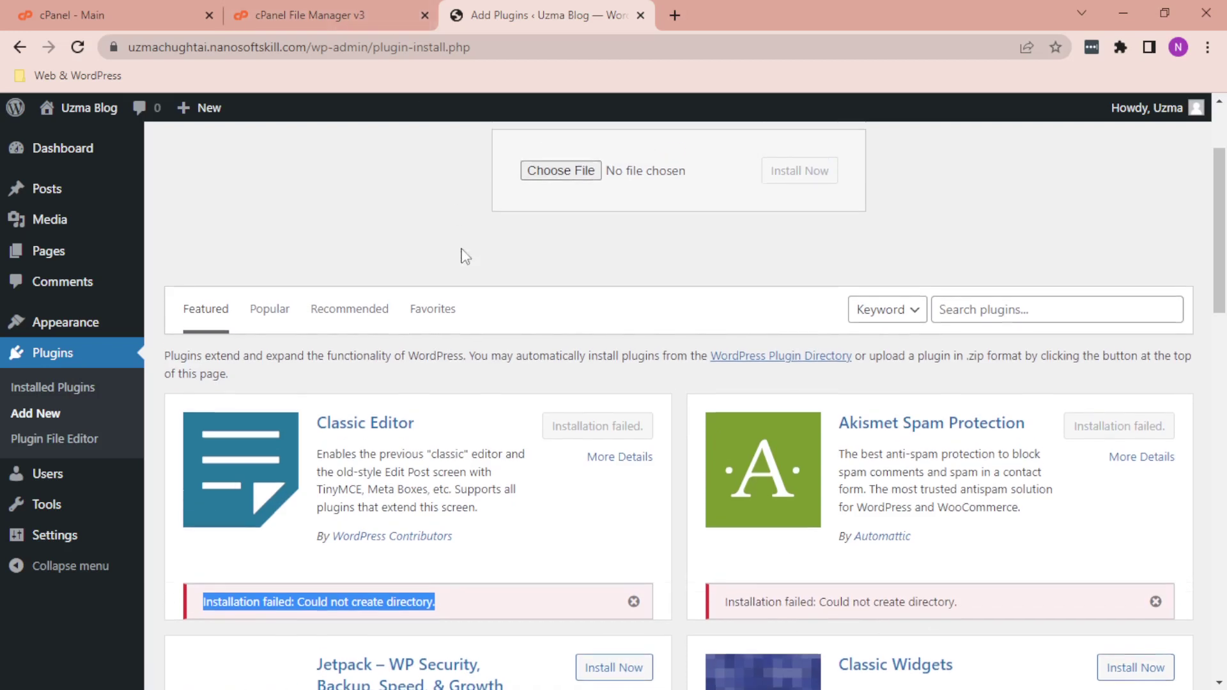
pyautogui.tripleClick(412, 154)
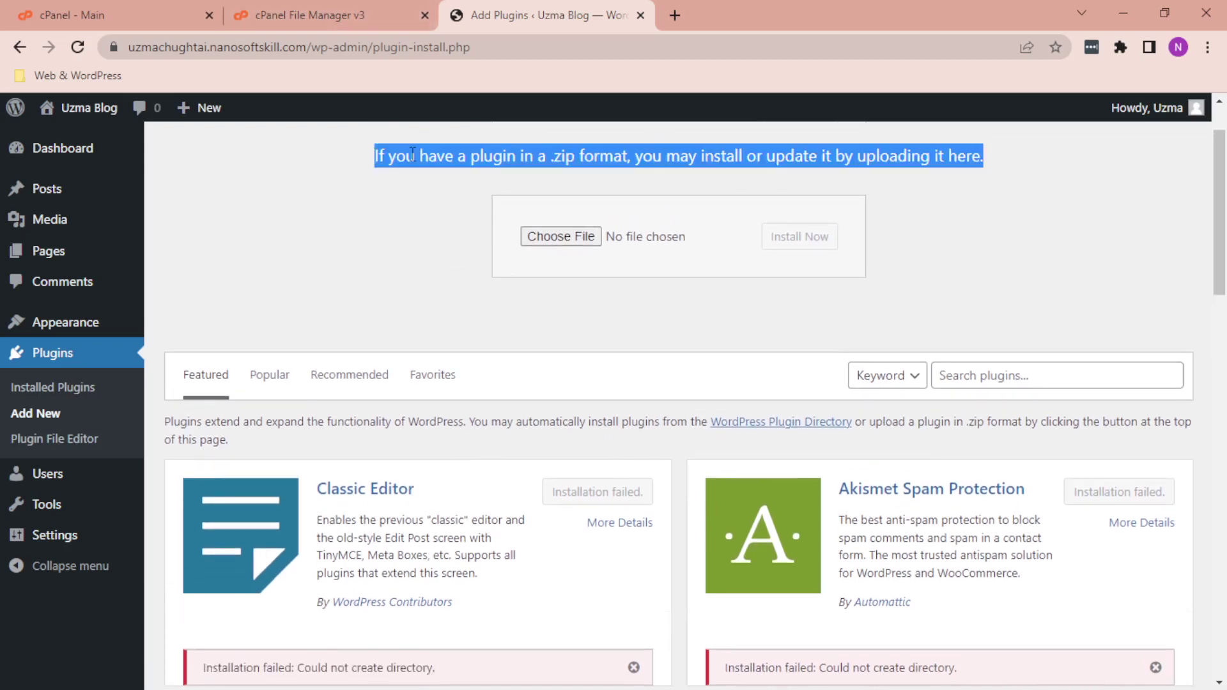
pyautogui.scroll(1, 409, 254)
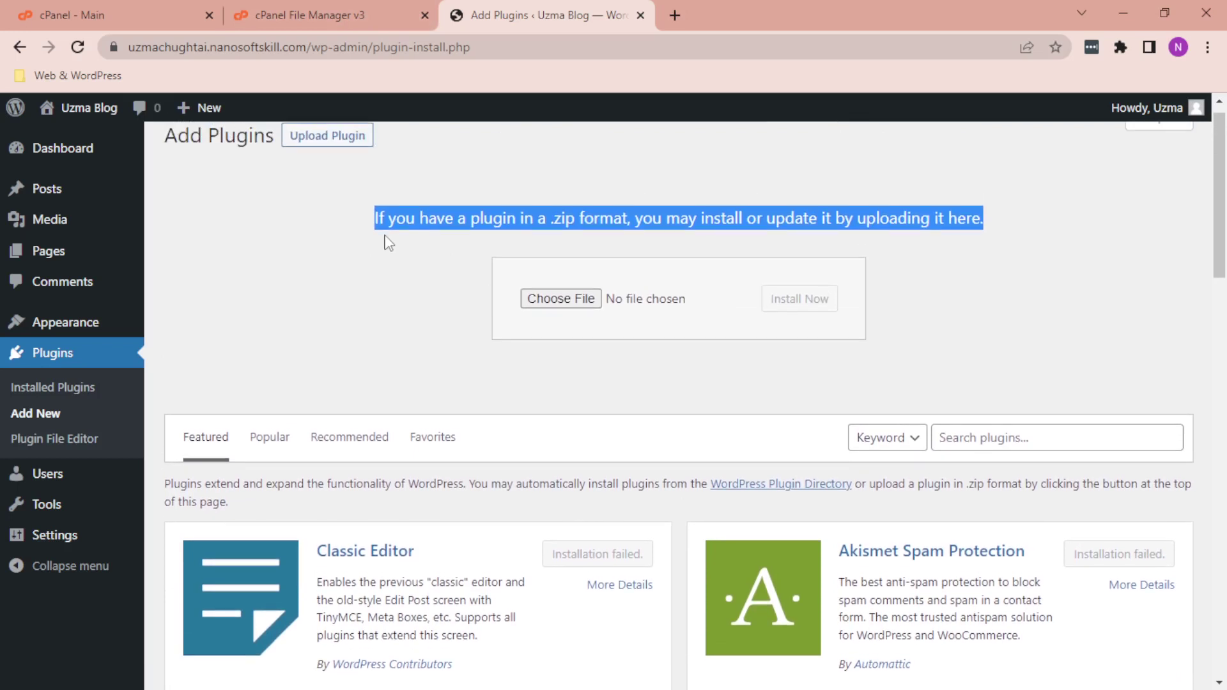
pyautogui.scroll(1, 388, 242)
pyautogui.doubleClick(390, 235)
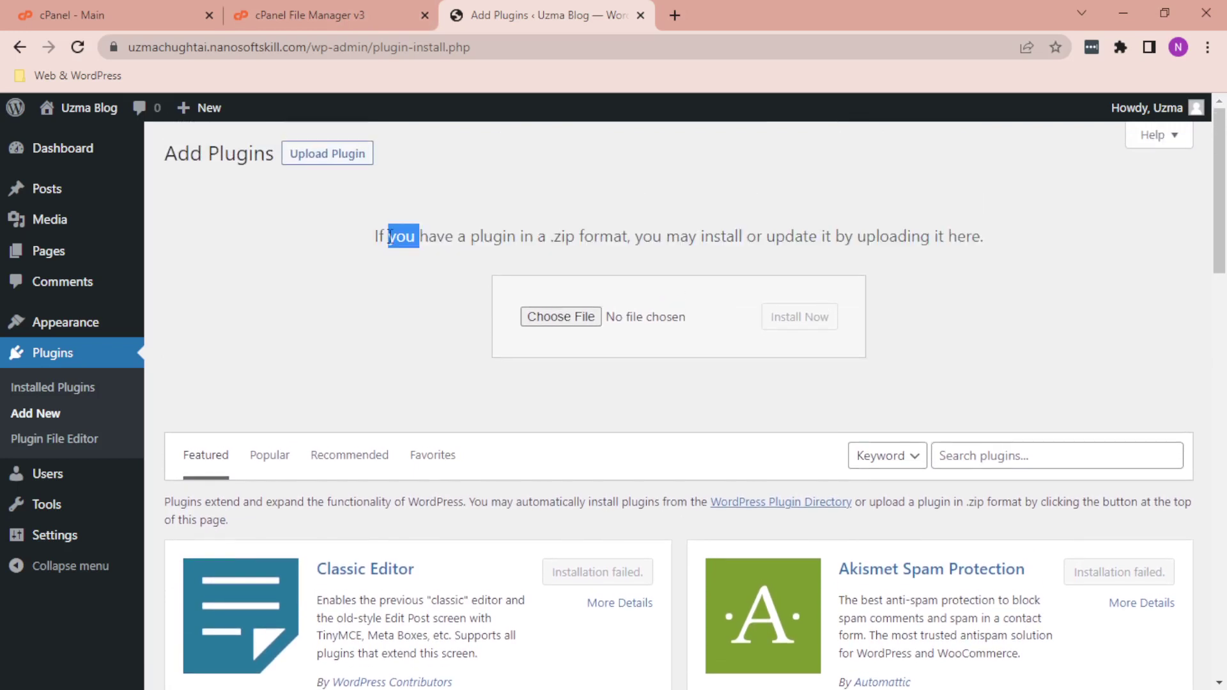
pyautogui.scroll(-2, 382, 279)
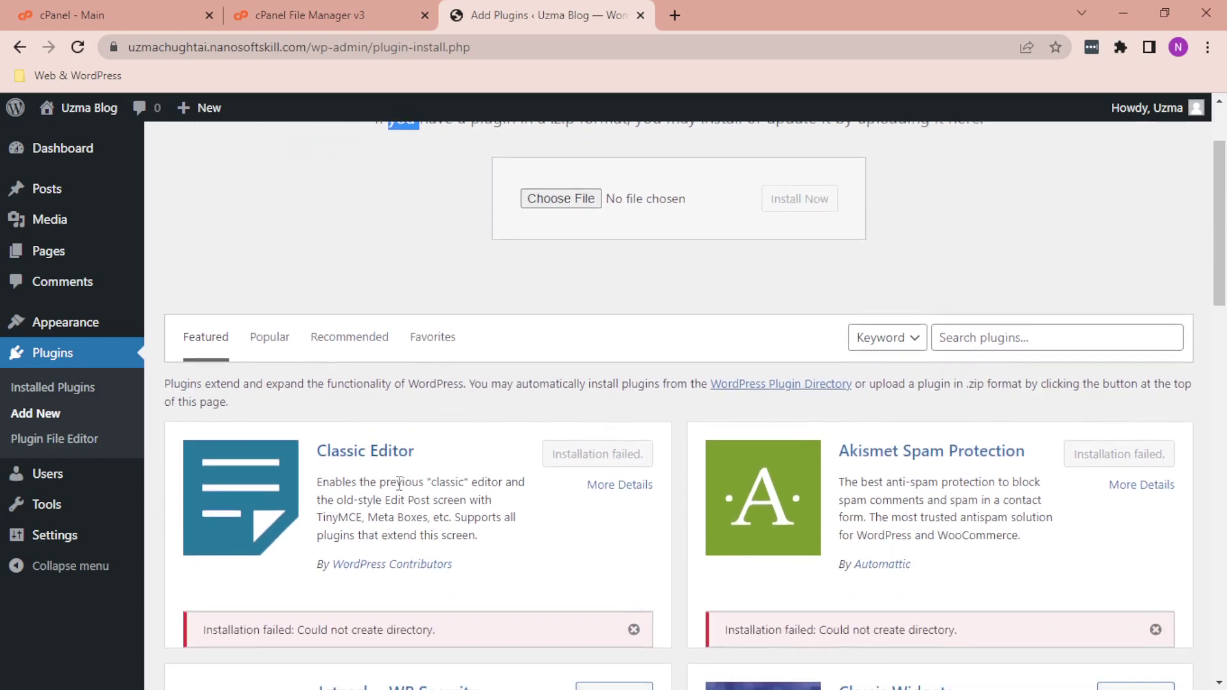
pyautogui.scroll(-1, 397, 486)
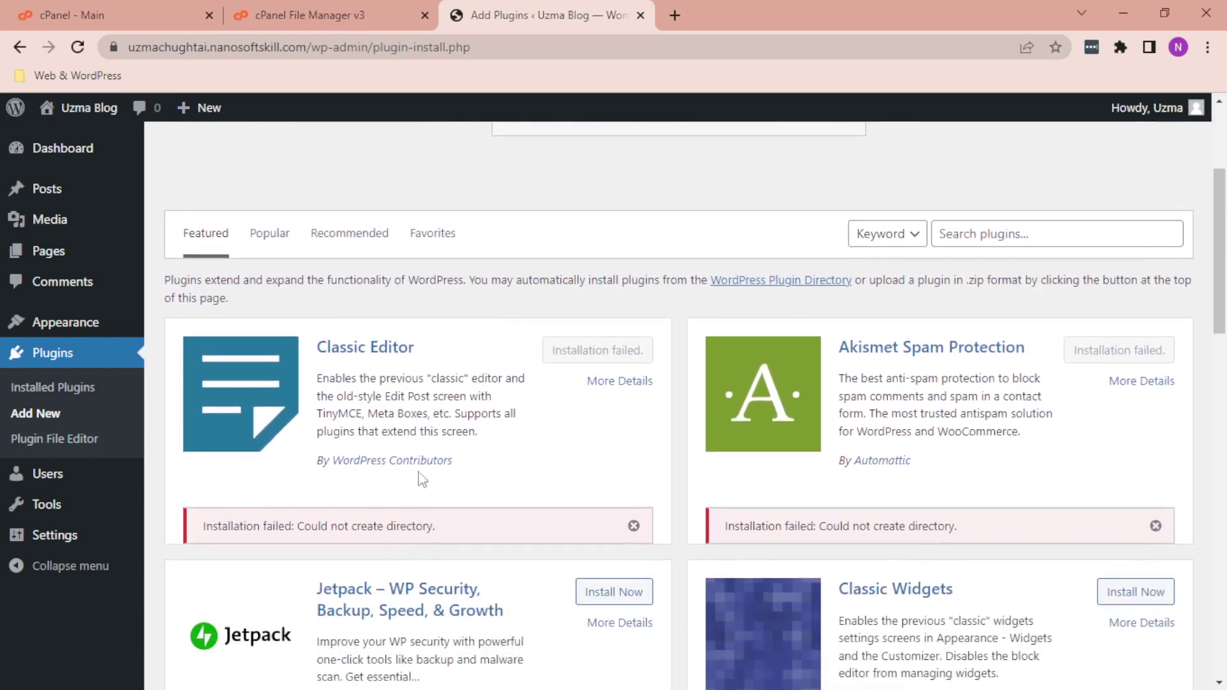
# Switch to the cPanel main page and open File Manager from the Files section
pyautogui.click(322, 8)
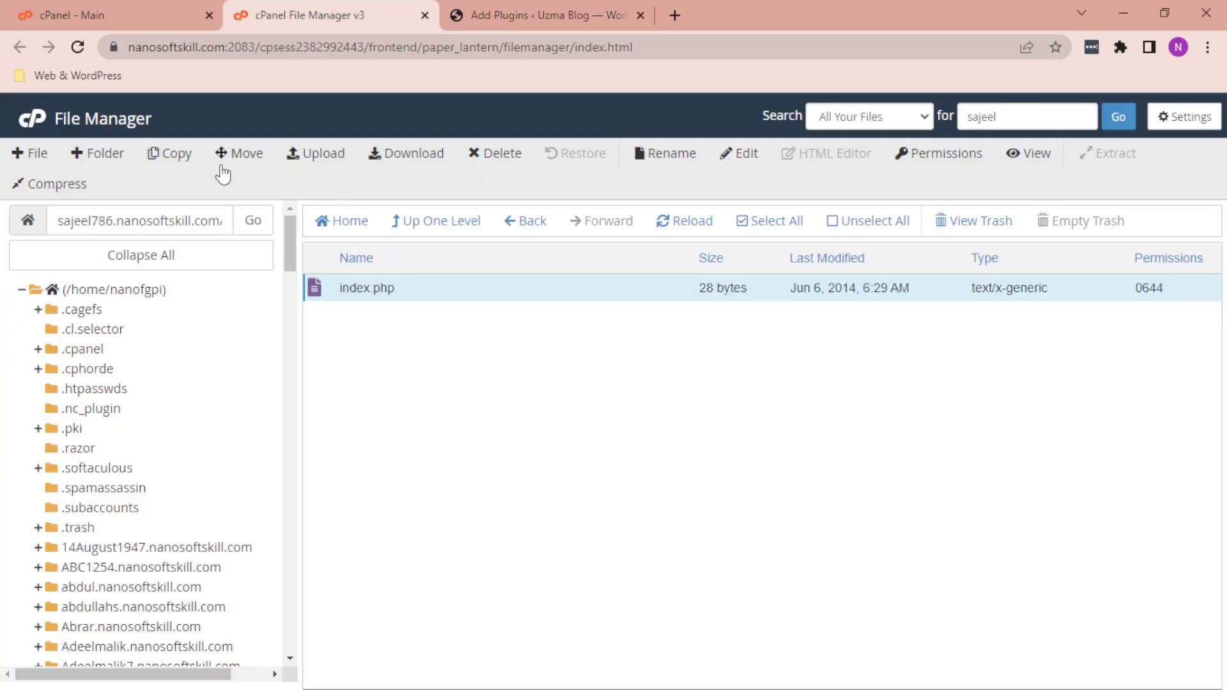
pyautogui.click(121, 9)
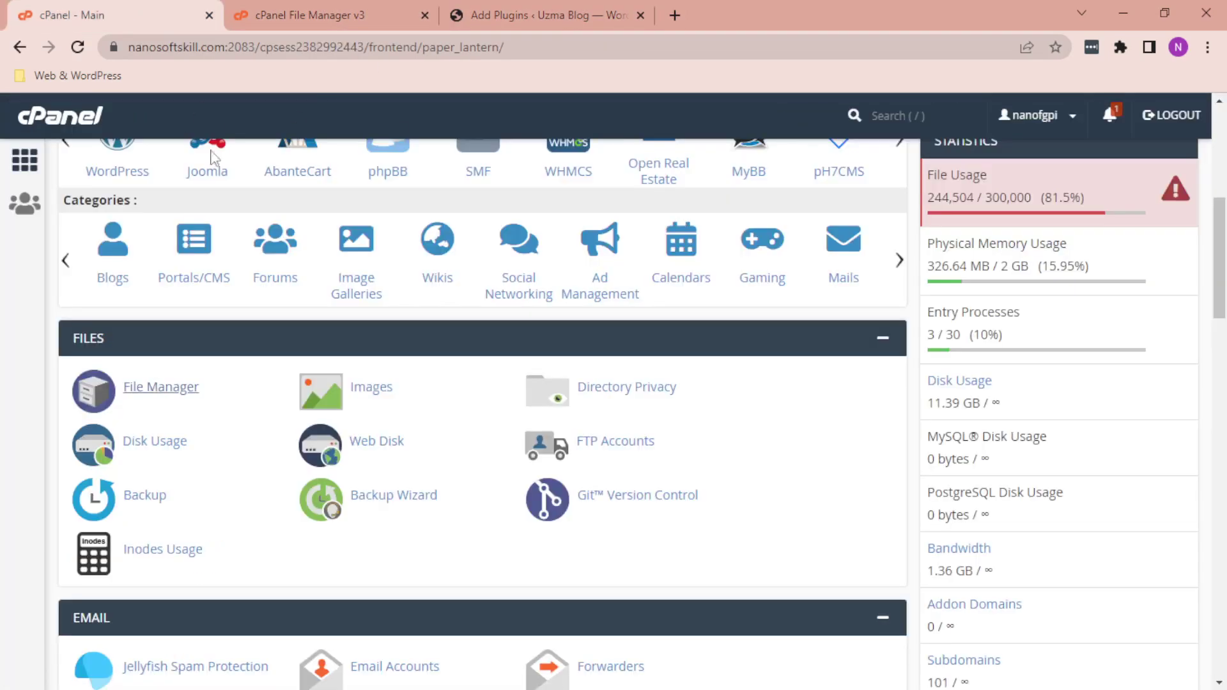
pyautogui.click(161, 390)
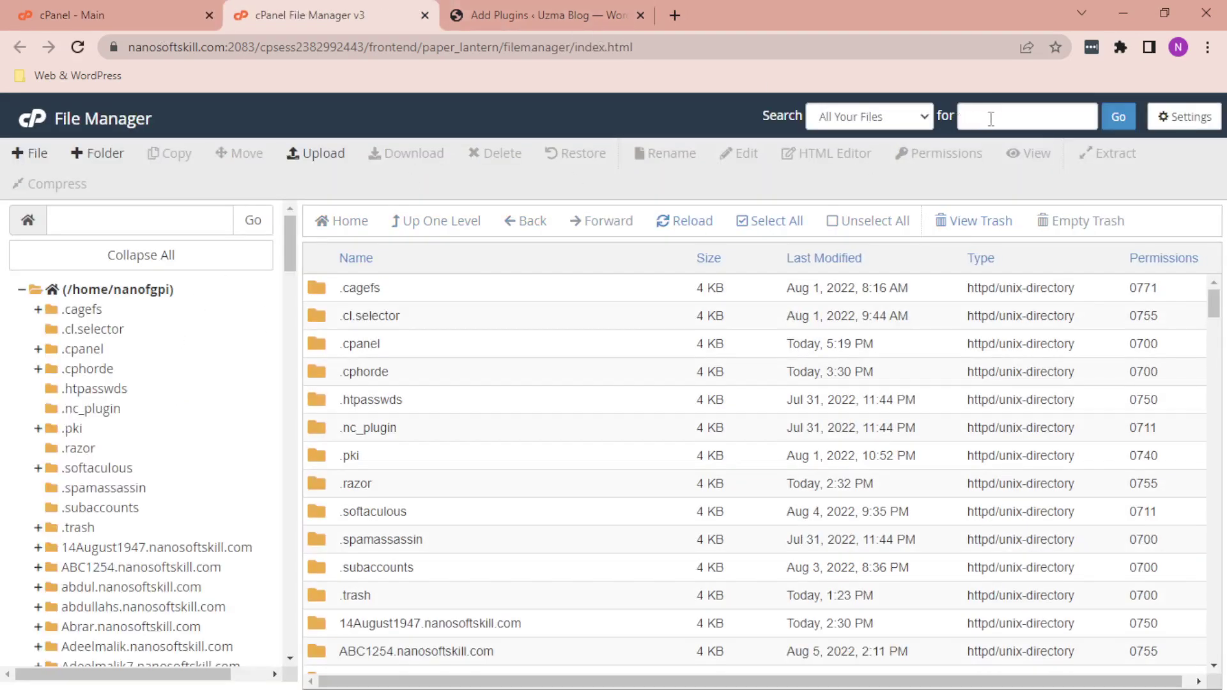
# Search all files for the site owner's first name and open the blog's root subdomain folder from the results
pyautogui.click(994, 121)
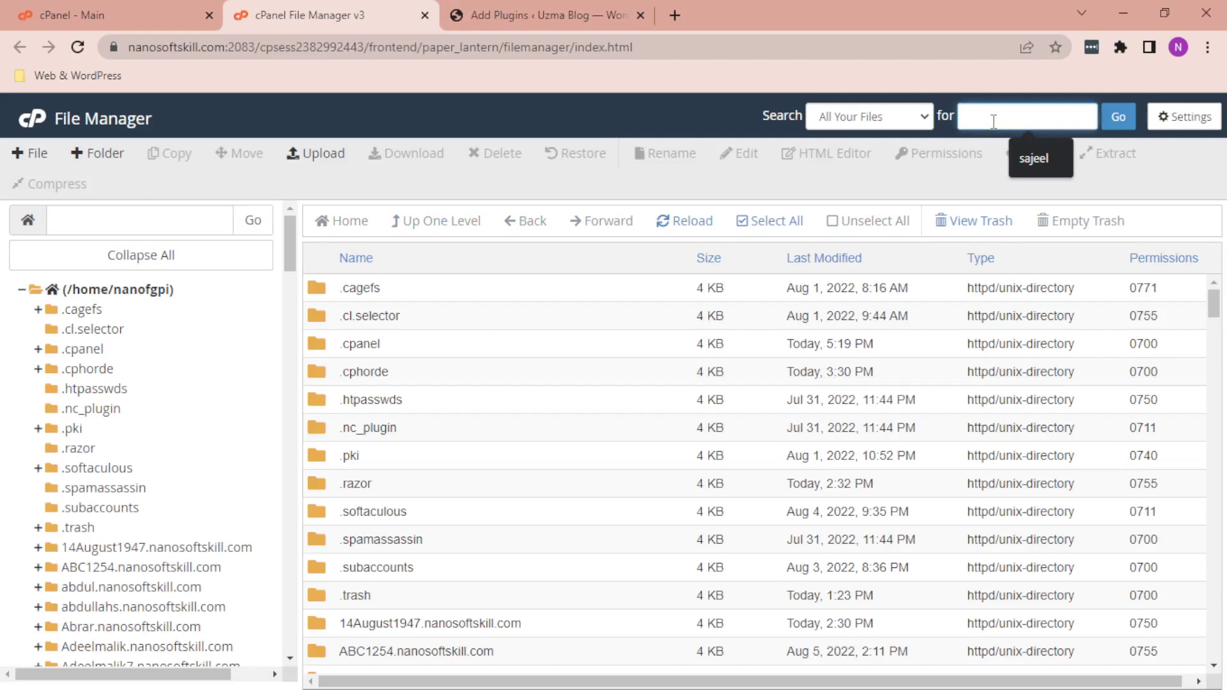
pyautogui.write('u')
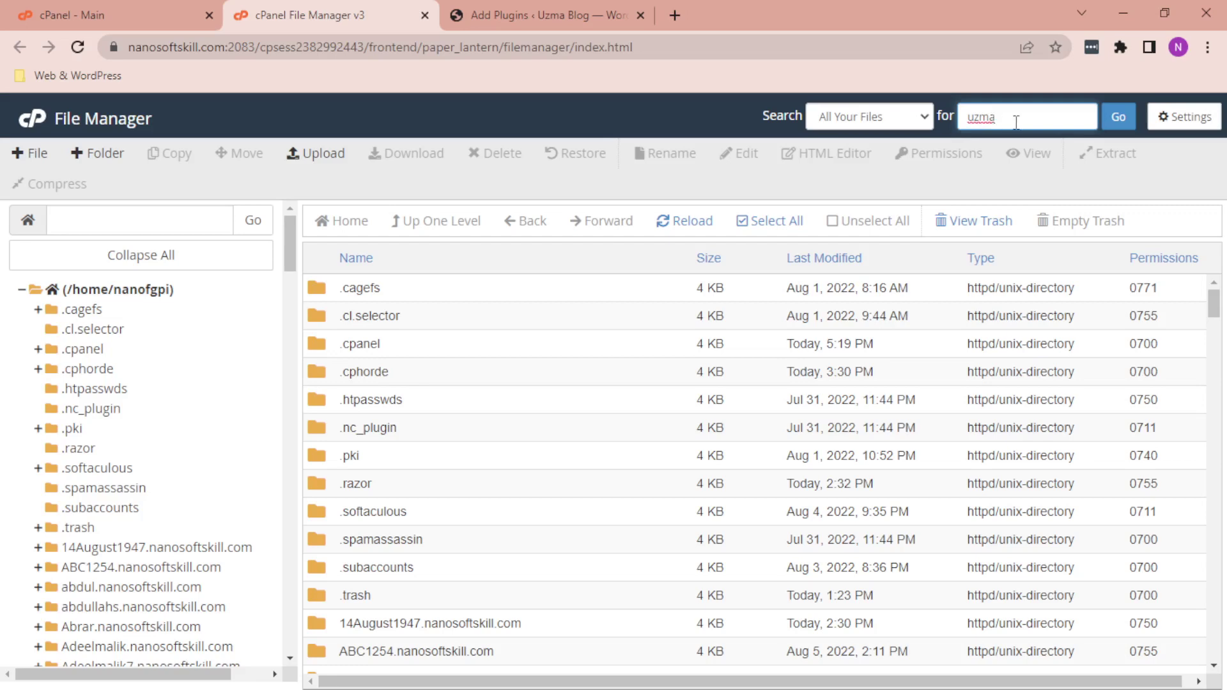
pyautogui.write('zma')
pyautogui.press('Return')
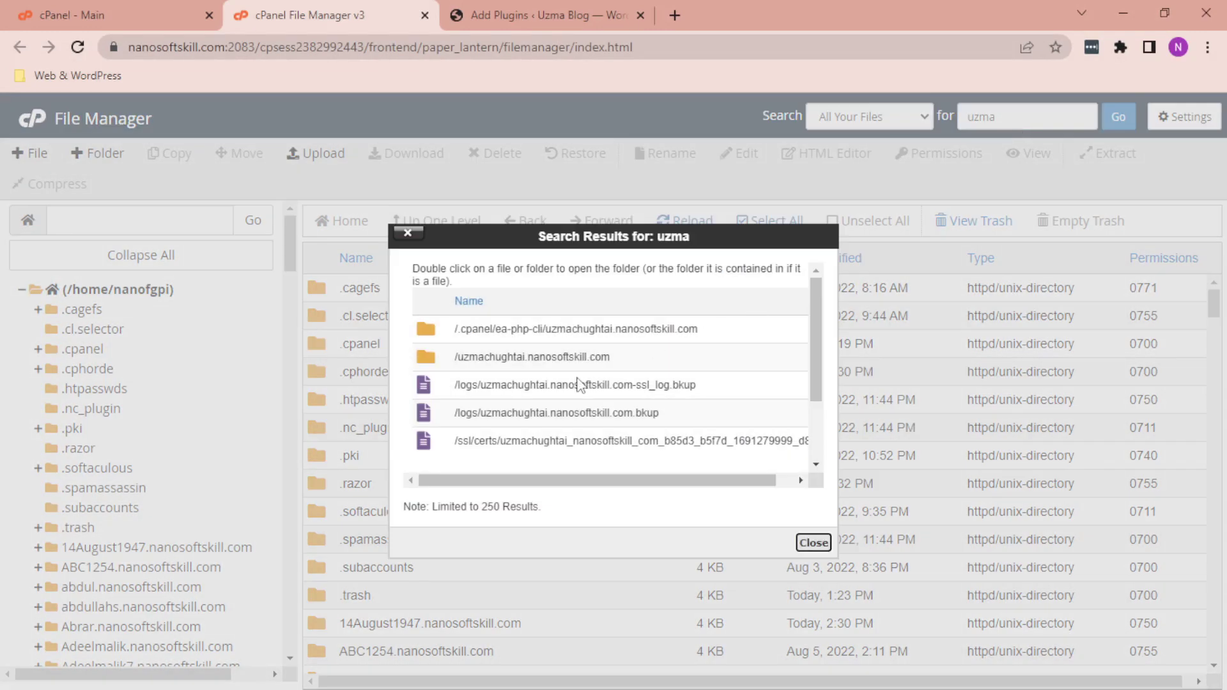
pyautogui.doubleClick(609, 357)
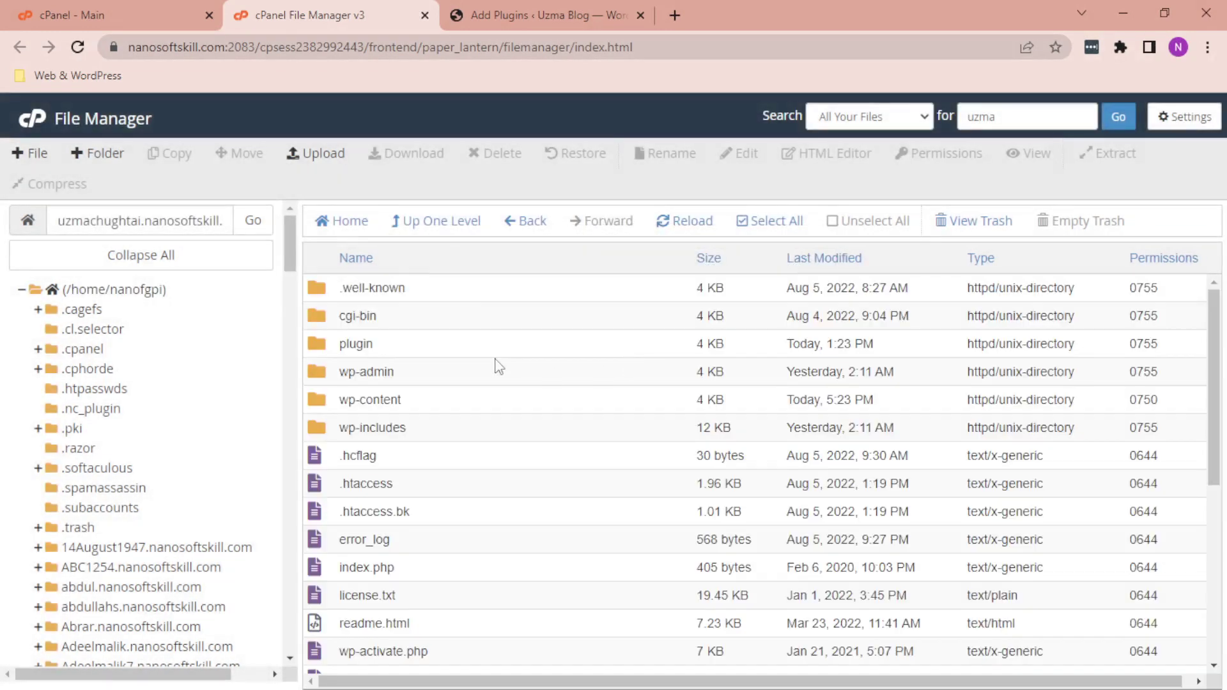
# Locate the blog's subdomain folder in the directory tree and open the wp-content folder inside it
pyautogui.scroll(-1, 484, 461)
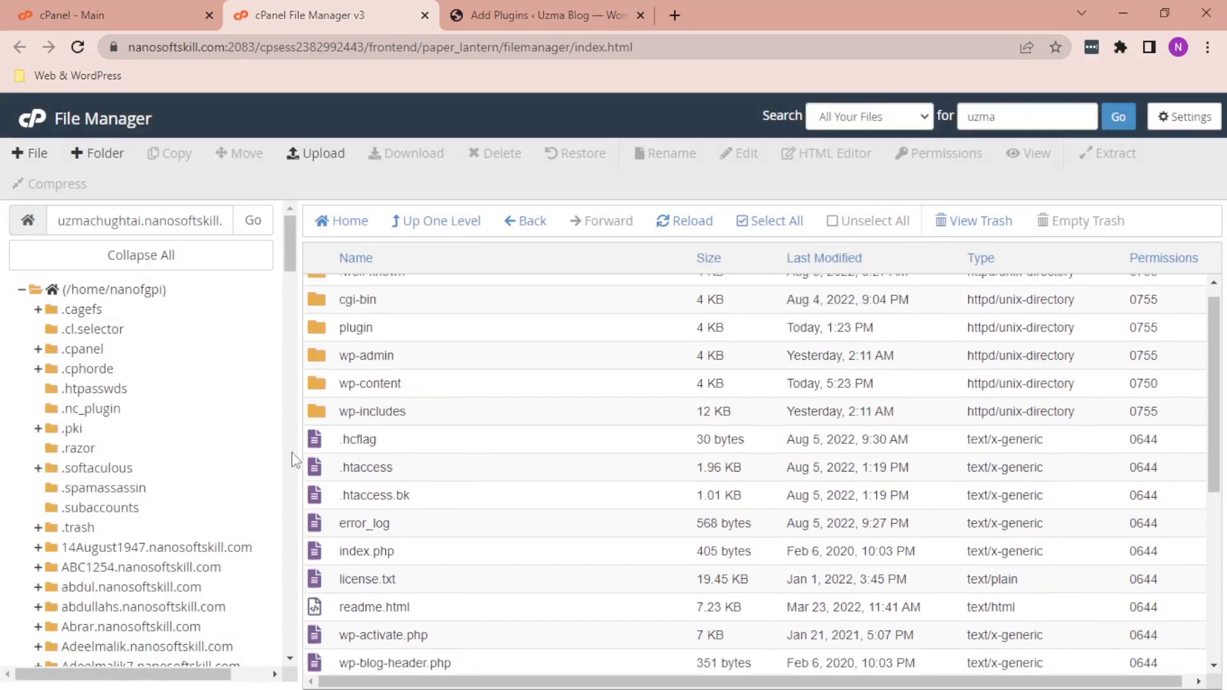
pyautogui.scroll(-6, 297, 302)
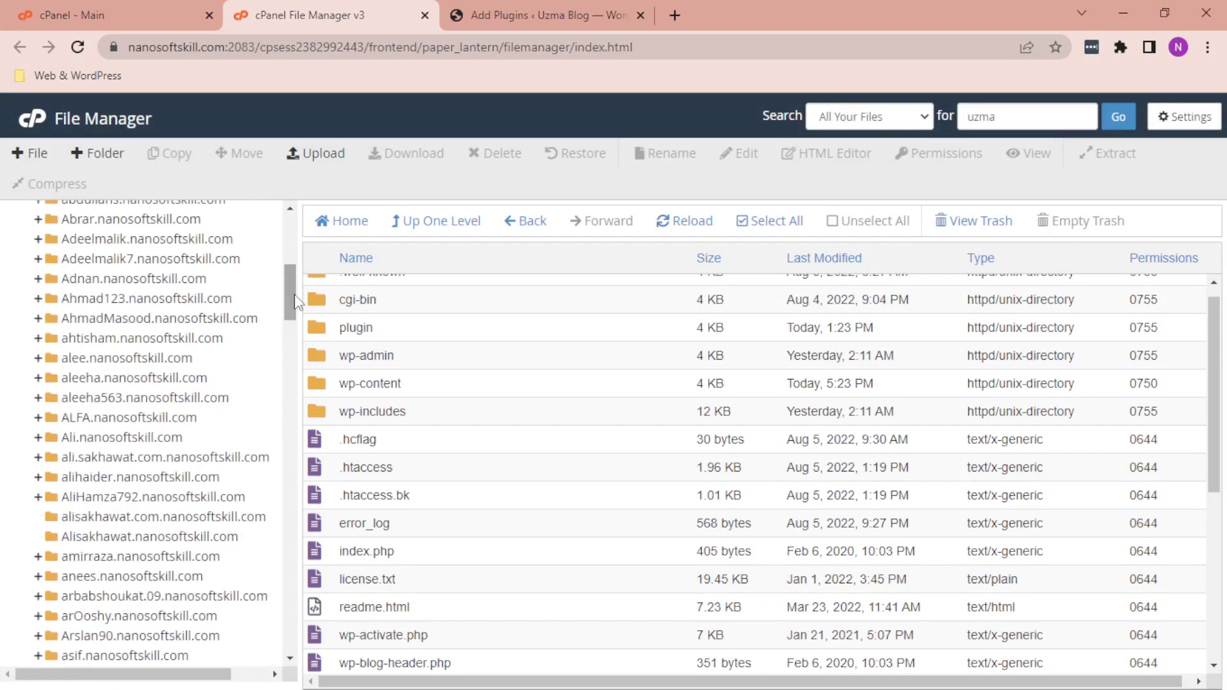
pyautogui.moveTo(294, 310); pyautogui.dragTo(283, 473)
pyautogui.scroll(-20, 98, 572)
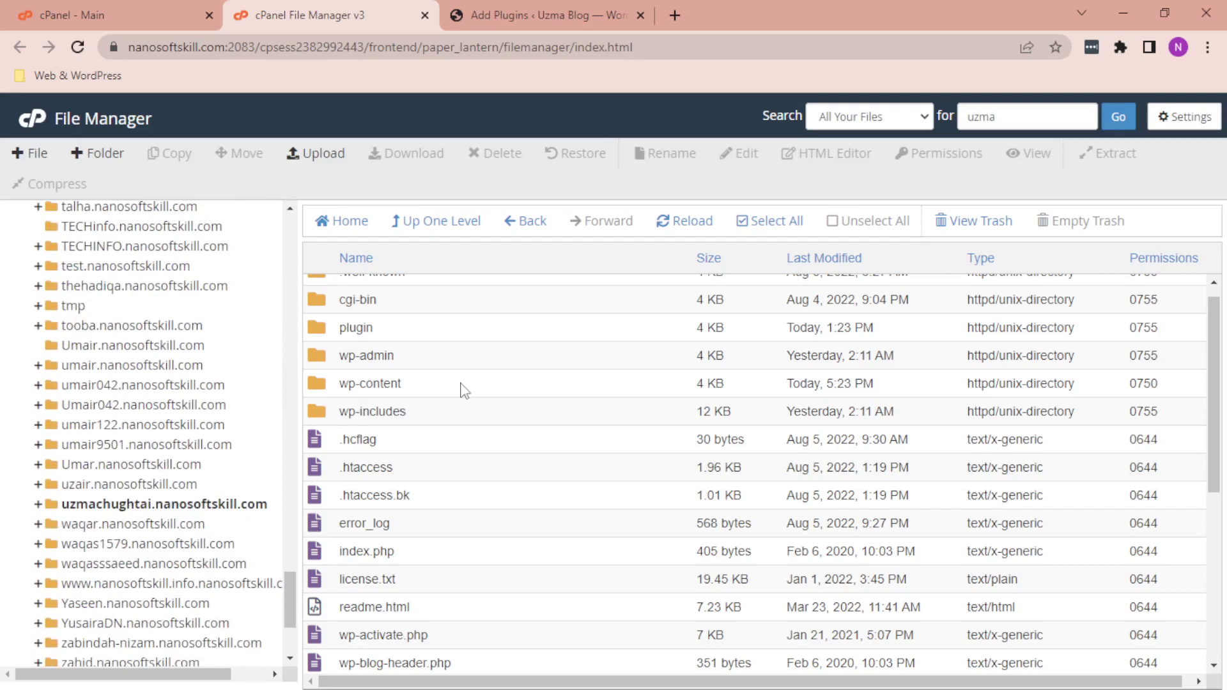
pyautogui.doubleClick(466, 388)
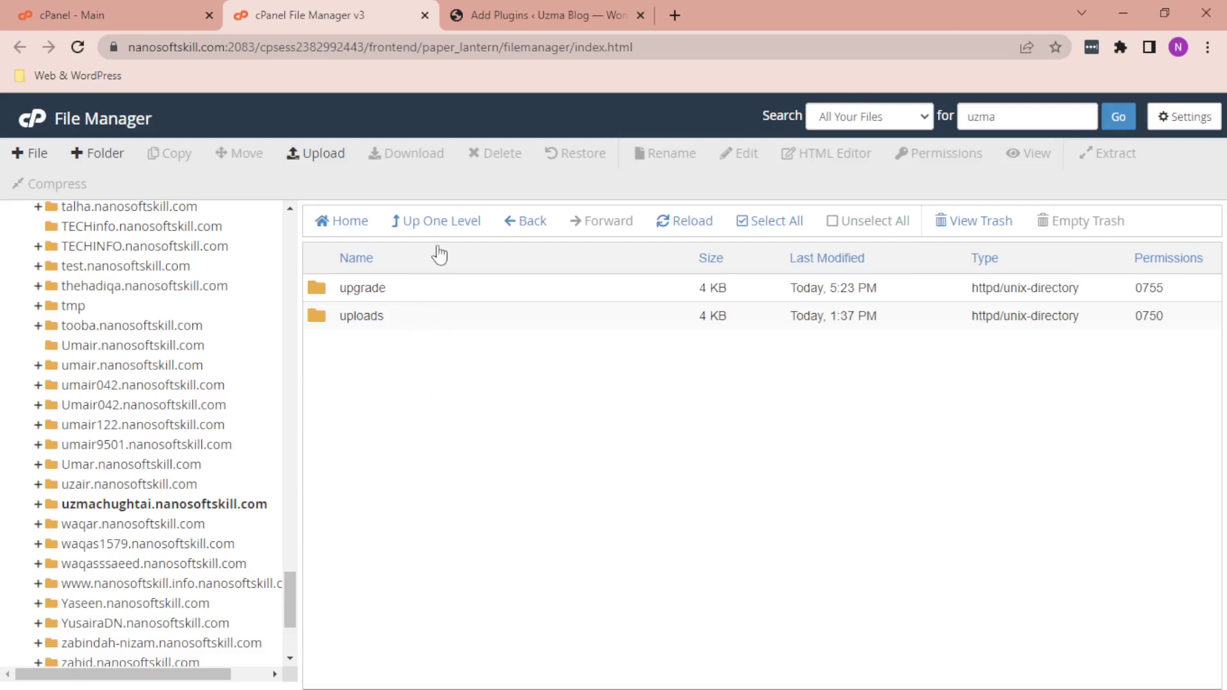
pyautogui.click(433, 225)
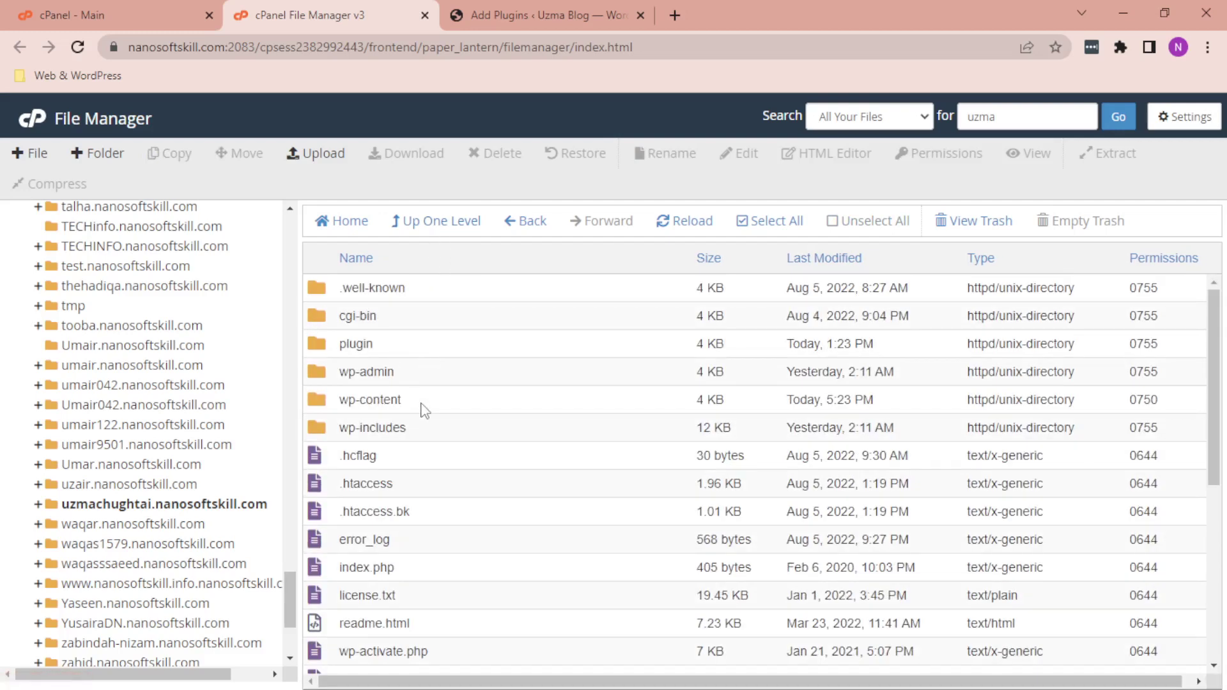
pyautogui.doubleClick(409, 400)
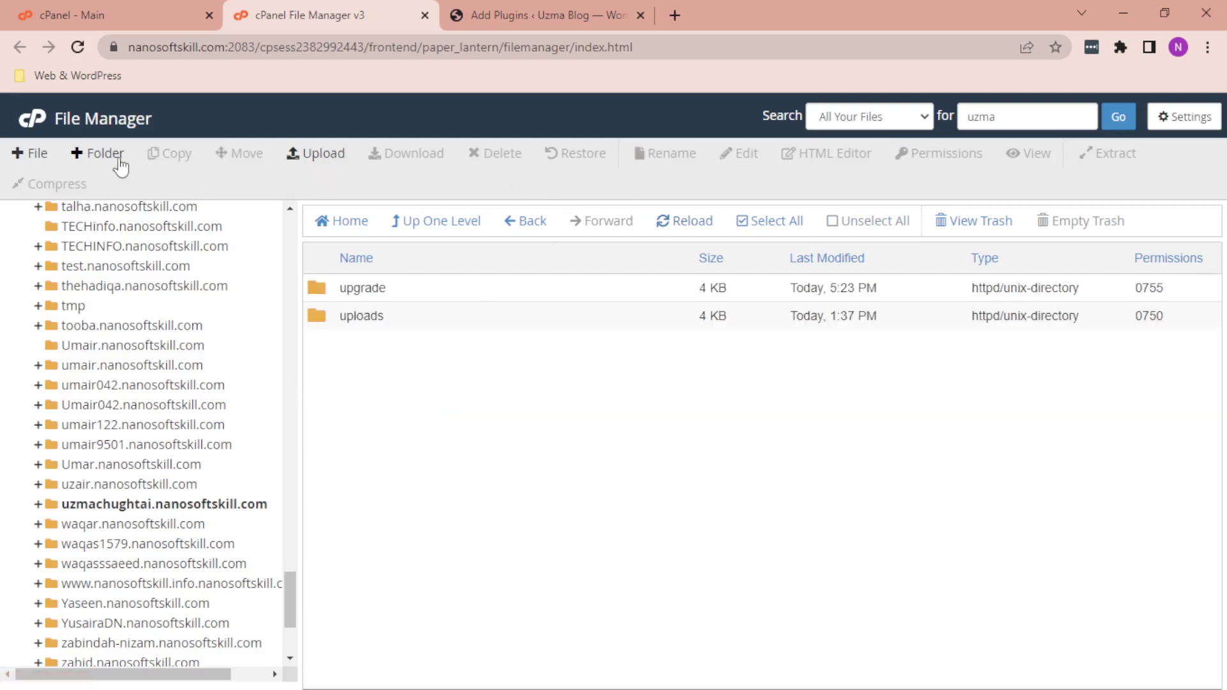
# Create a new folder named plugins inside the blog's wp-content folder
pyautogui.click(115, 157)
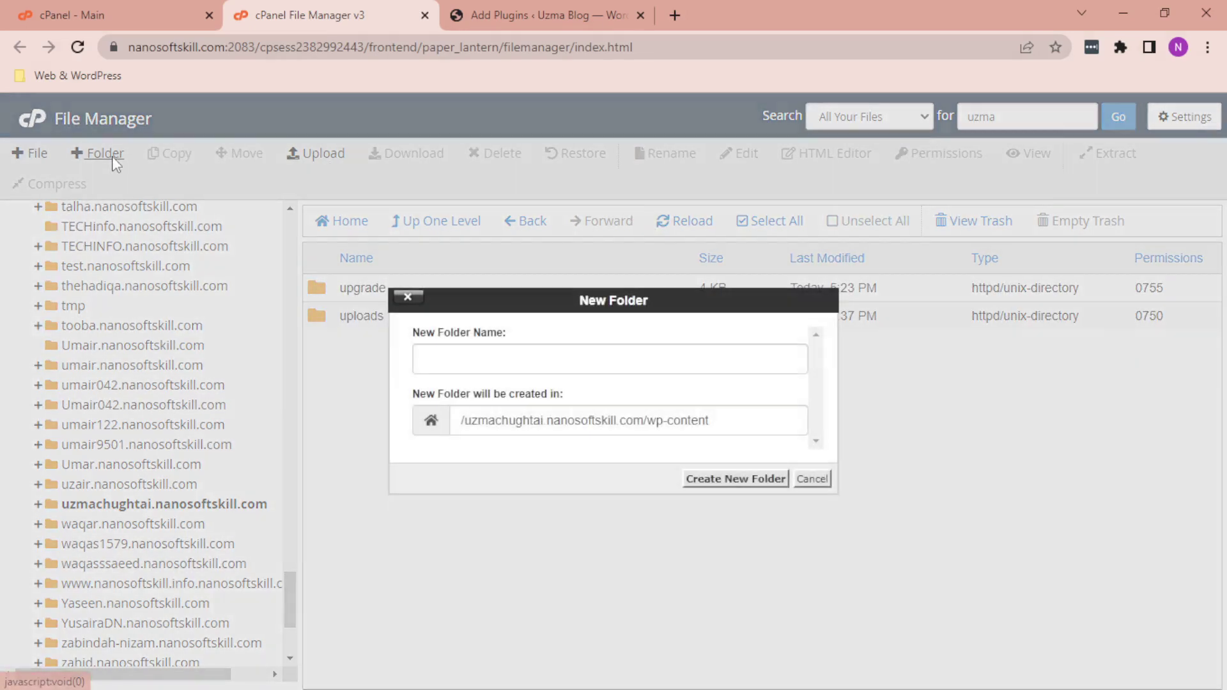
pyautogui.click(497, 361)
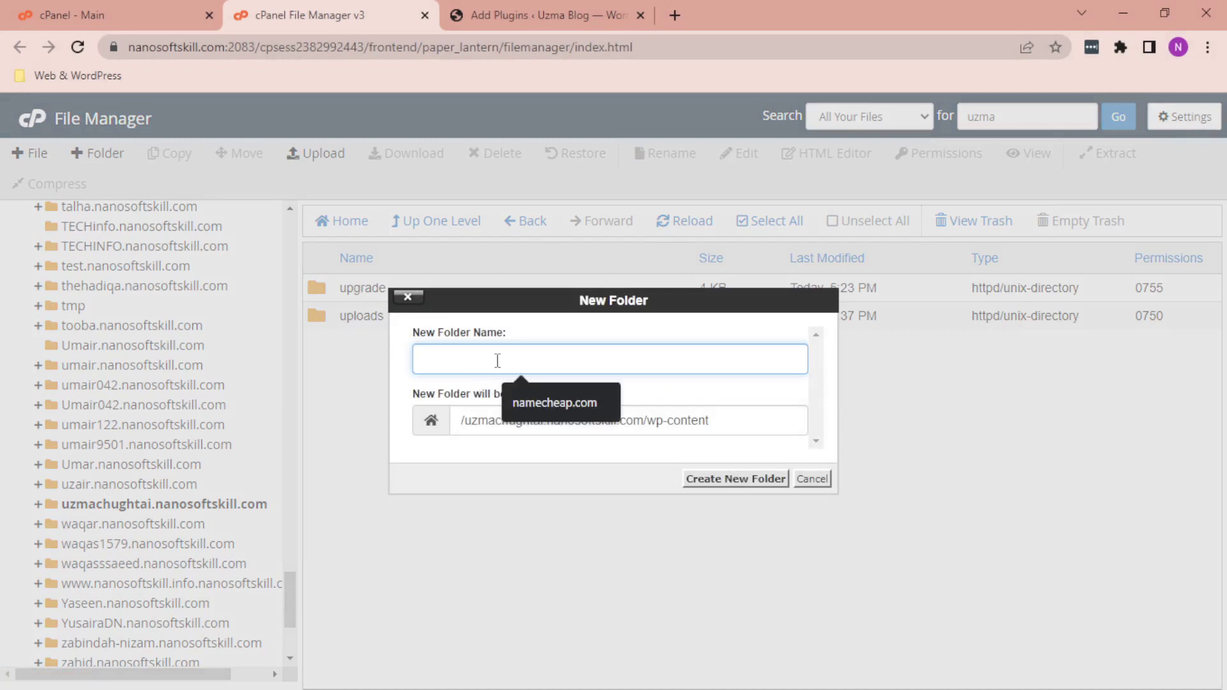
pyautogui.write('plugins')
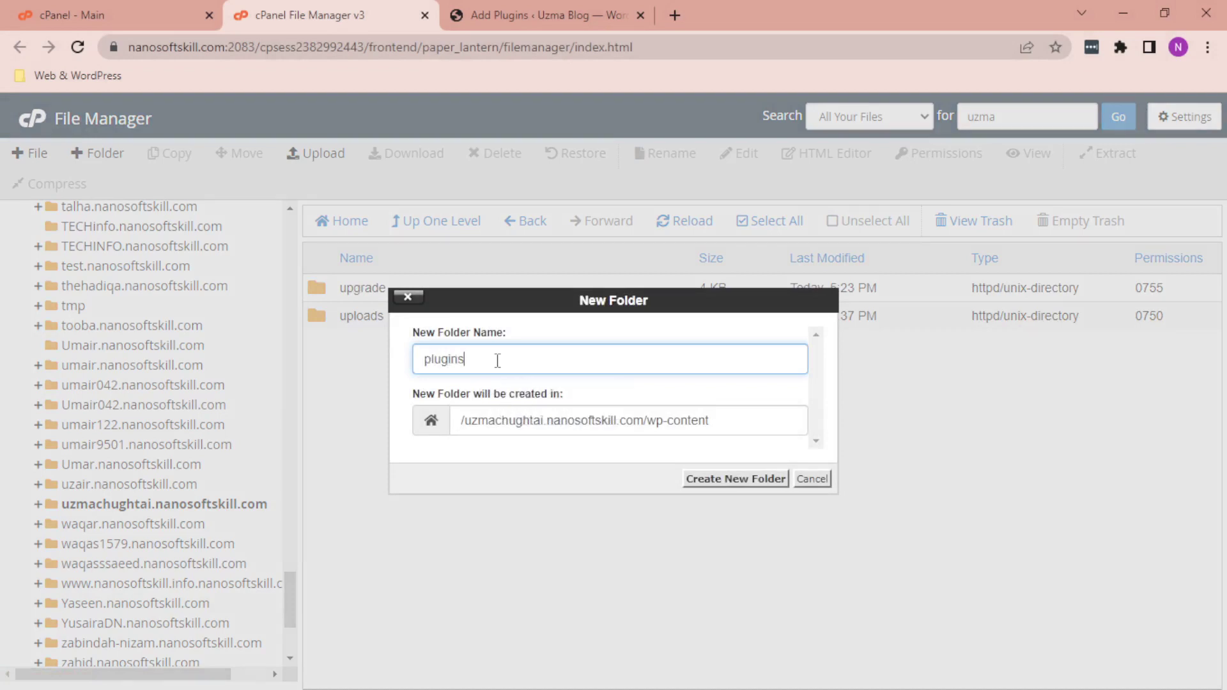
pyautogui.click(726, 480)
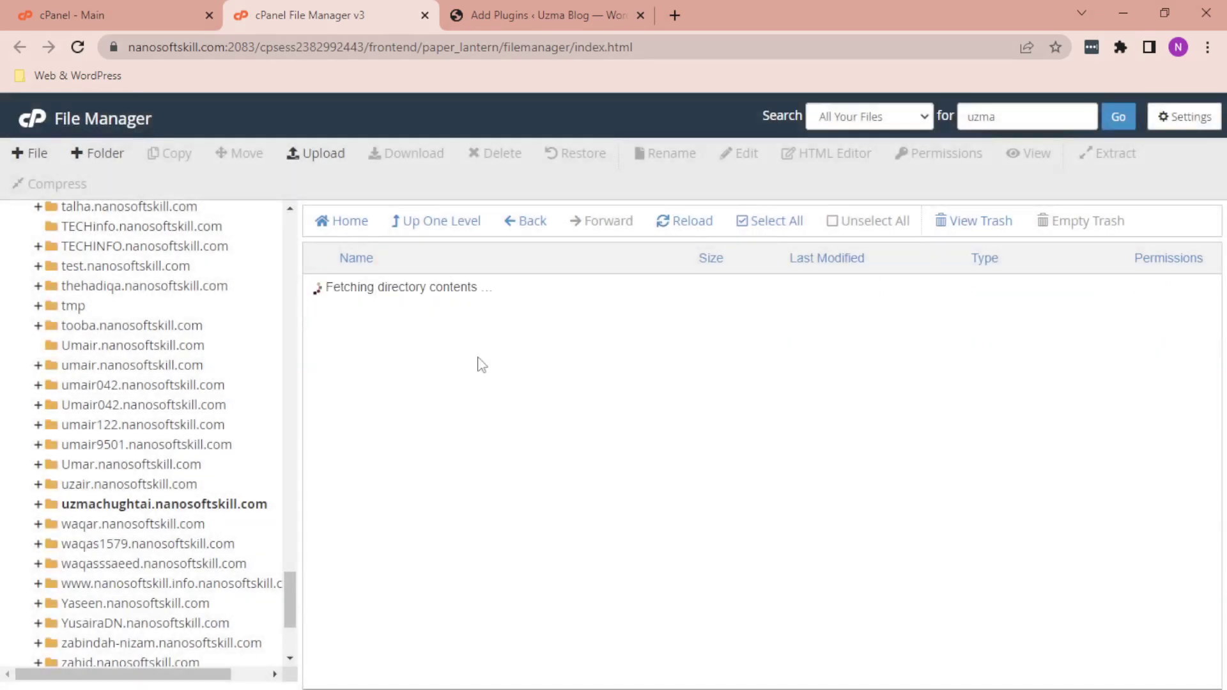
# Open the new plugins folder and create a file named index.php in it
pyautogui.doubleClick(404, 293)
pyautogui.rightClick(526, 338)
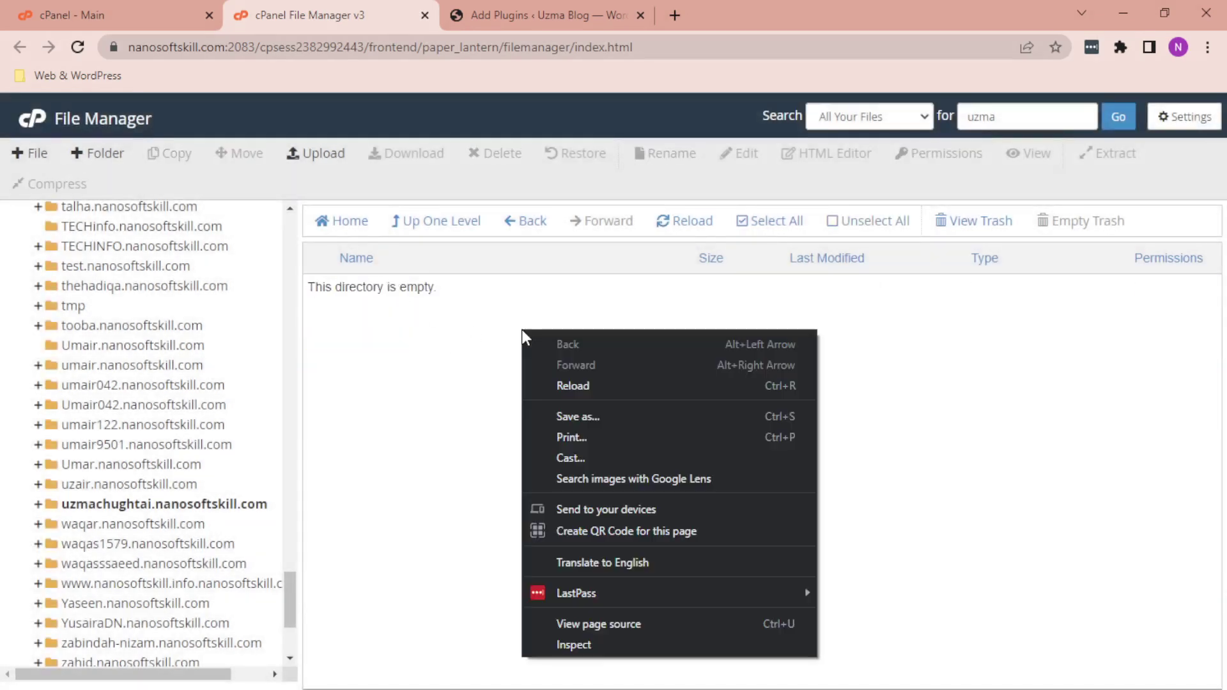
pyautogui.click(439, 394)
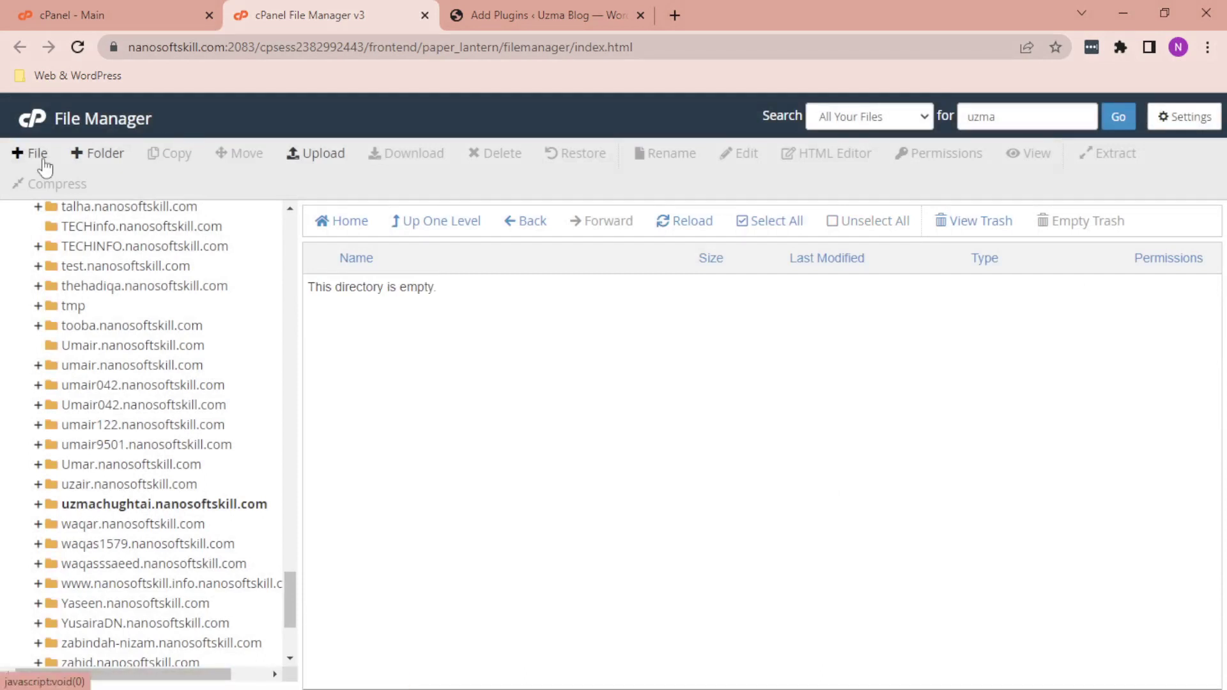
pyautogui.click(40, 159)
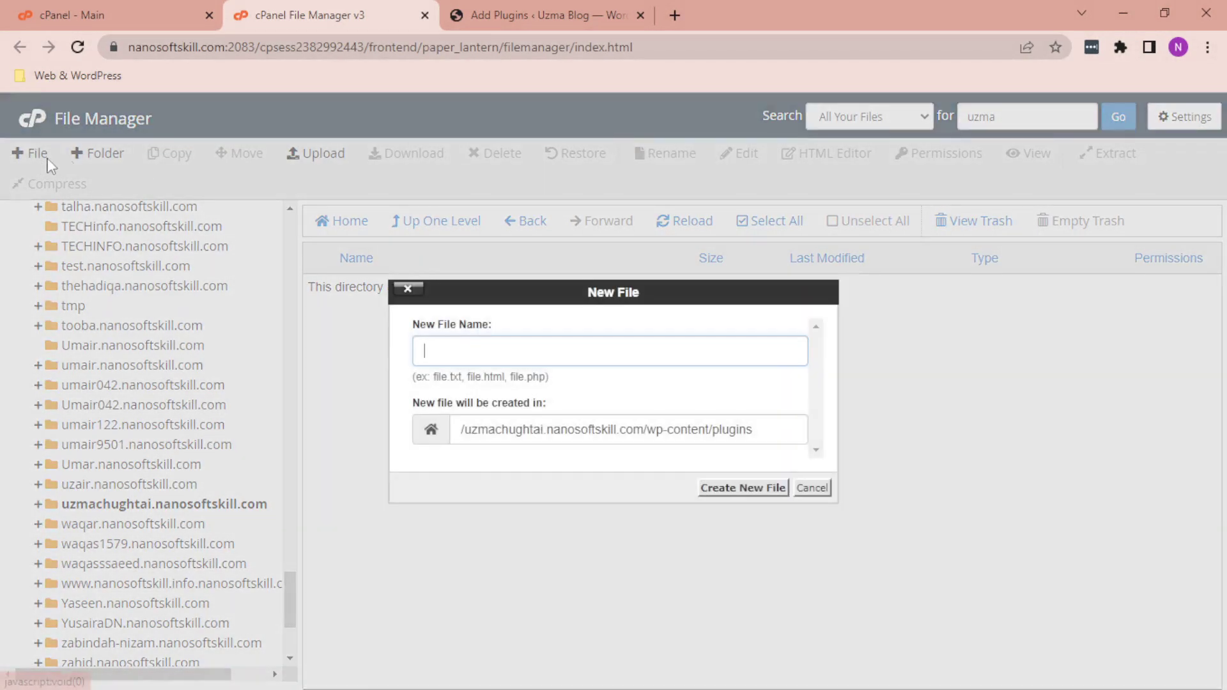
pyautogui.click(451, 355)
pyautogui.write('ince')
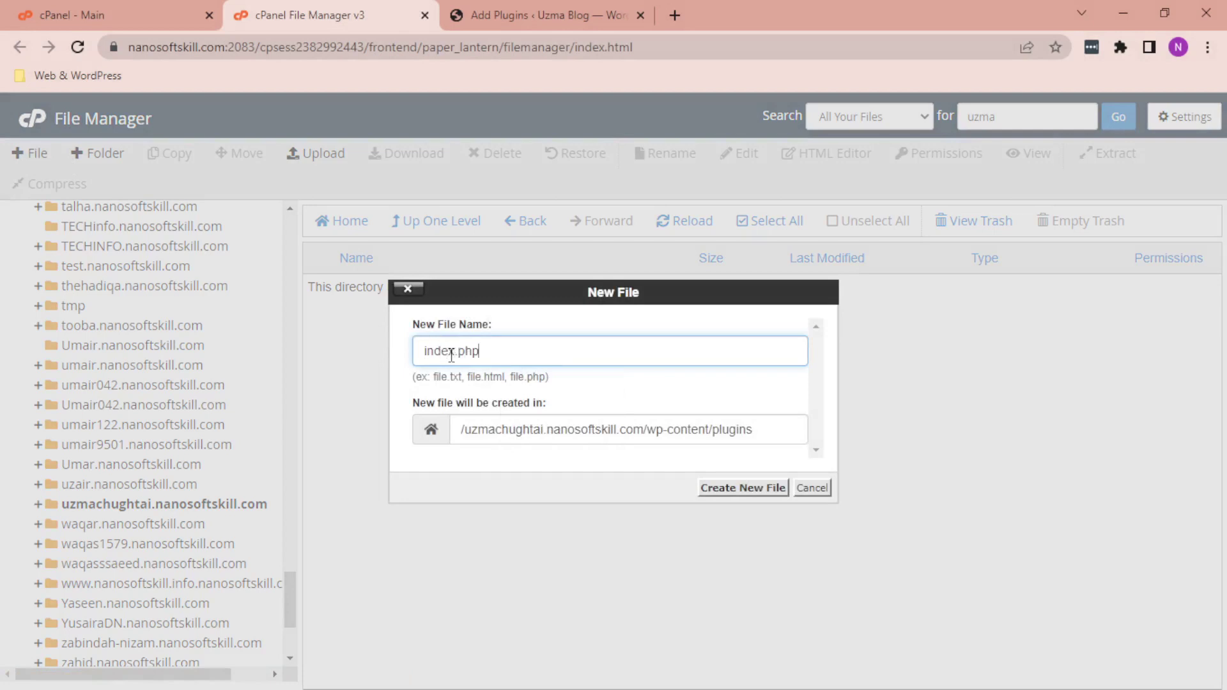
pyautogui.click(758, 491)
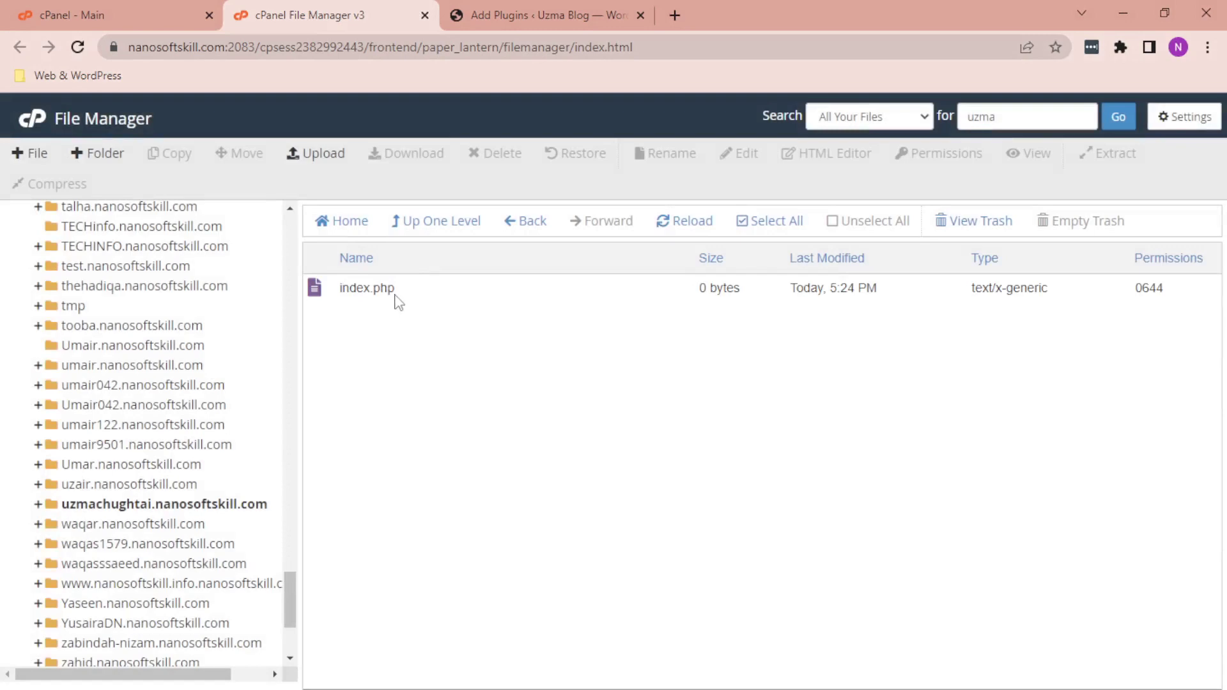
# Edit index.php in the plugins folder to contain "<?php", save the changes and close the editor
pyautogui.rightClick(396, 296)
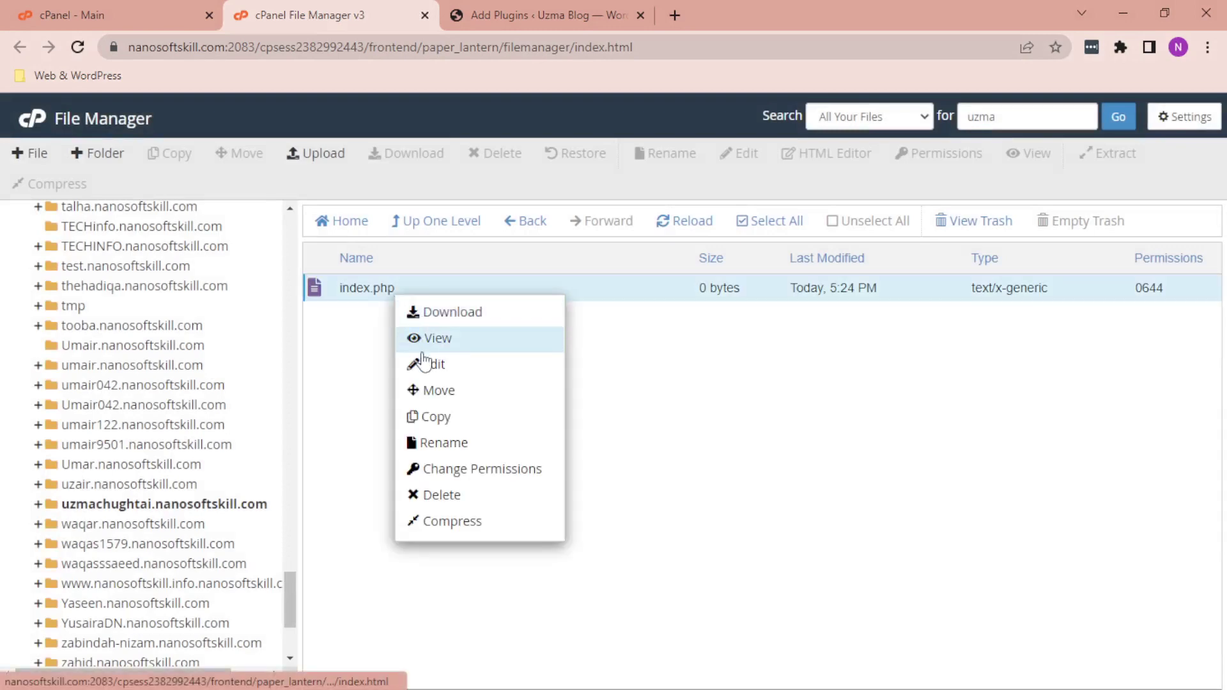
pyautogui.click(424, 362)
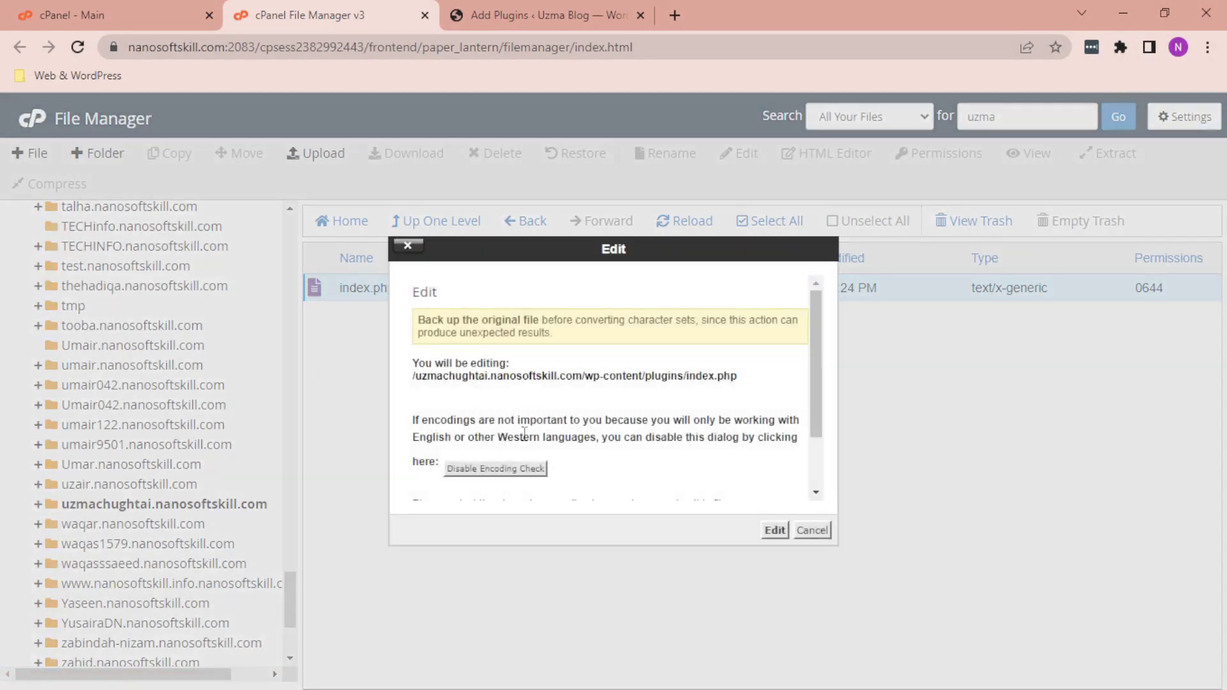
pyautogui.click(775, 530)
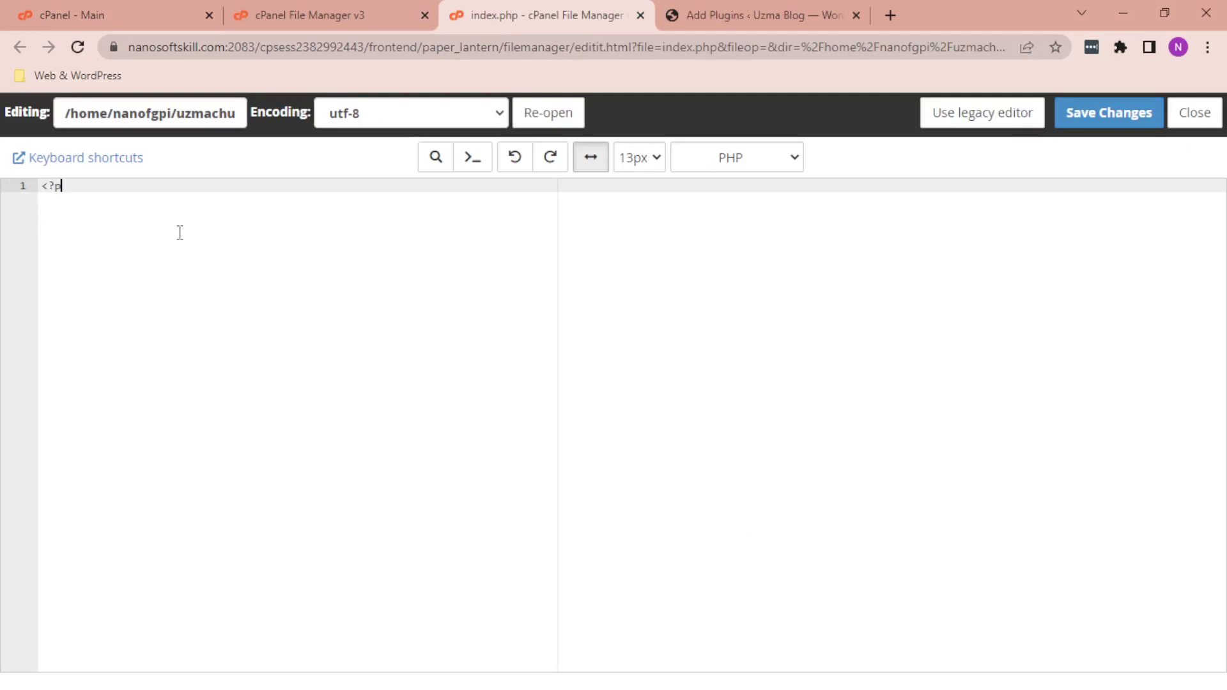
pyautogui.write('hp')
pyautogui.click(1123, 128)
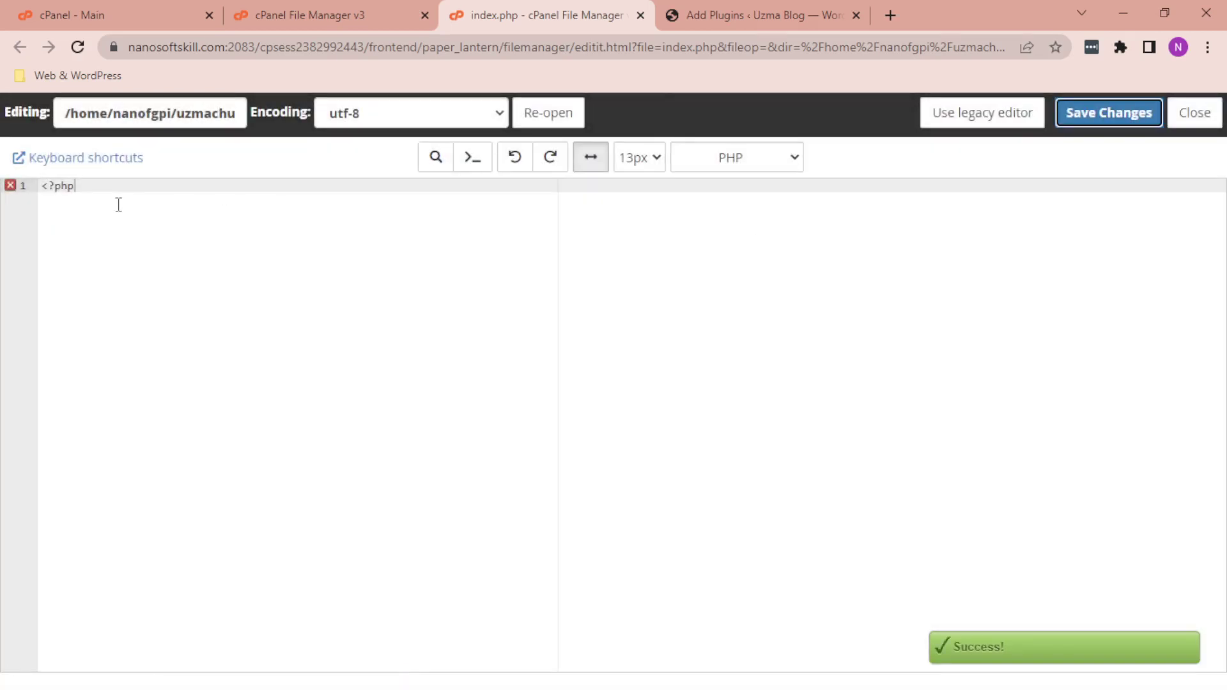
pyautogui.click(641, 16)
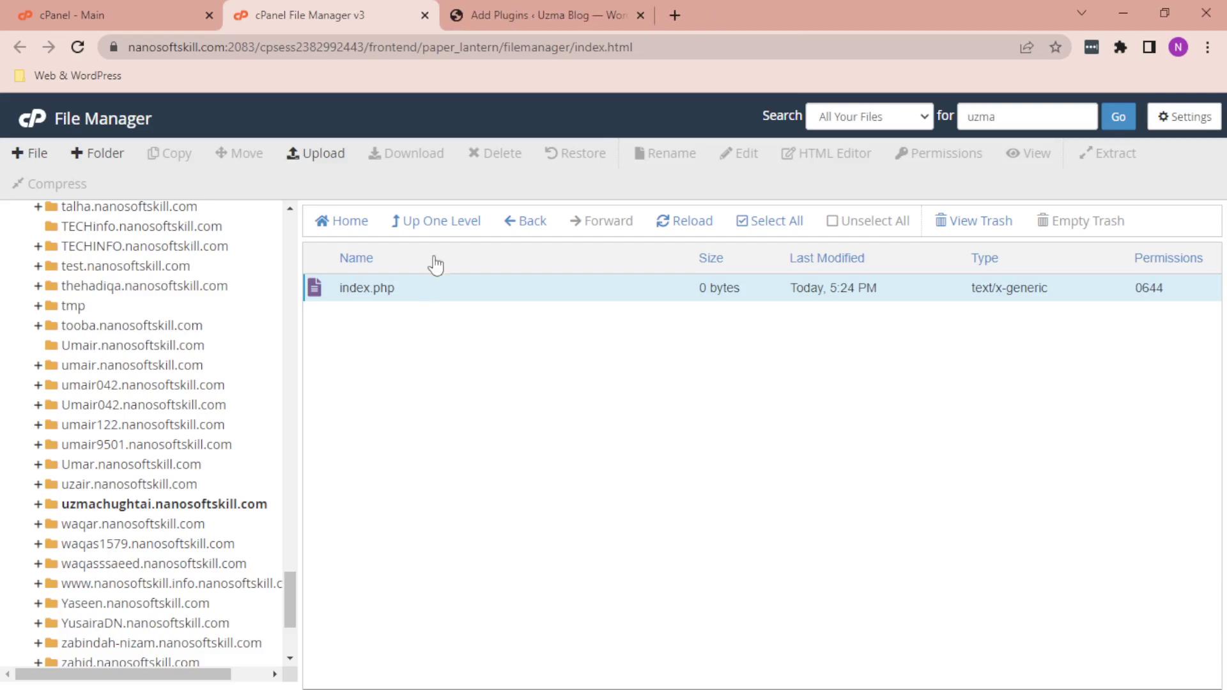
# Switch to the WordPress Add Plugins page, reload it and install the Classic Editor plugin
pyautogui.click(515, 16)
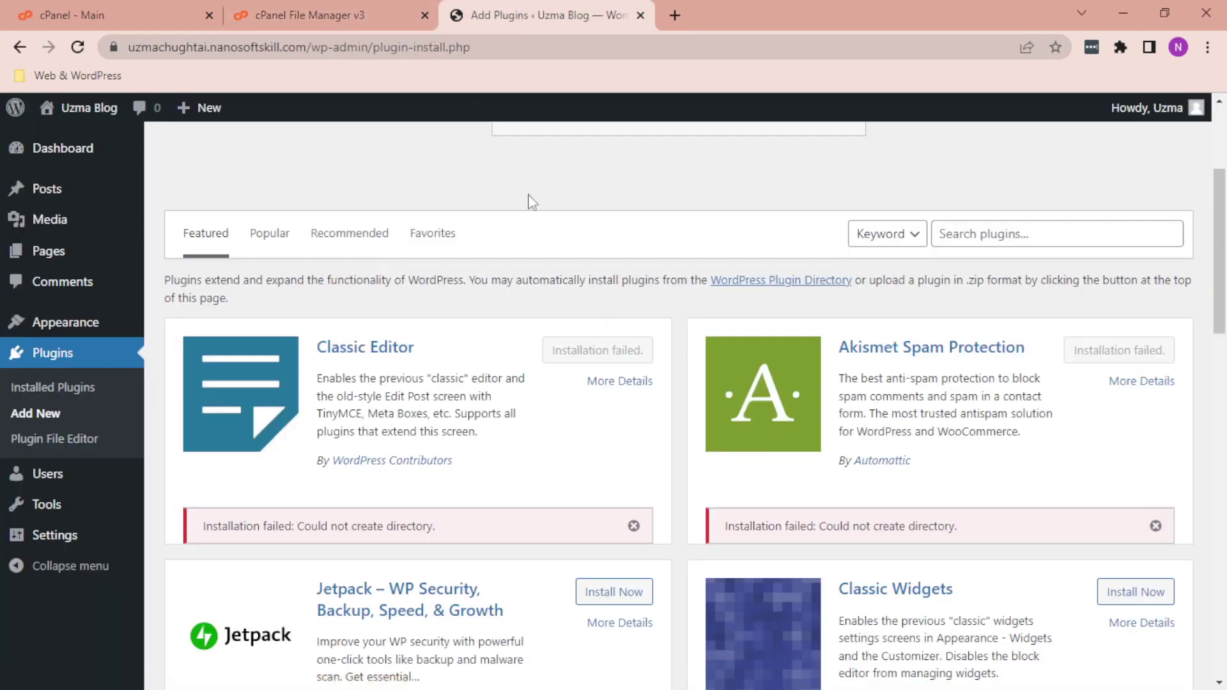
pyautogui.click(540, 47)
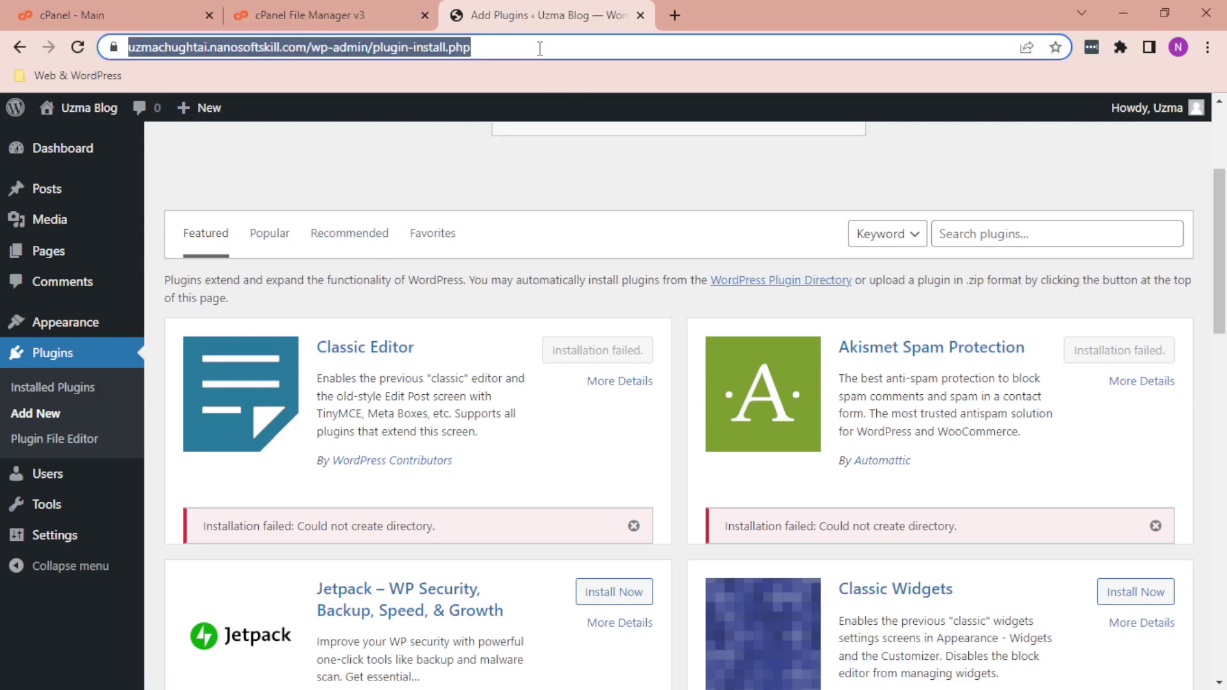
pyautogui.press('Return')
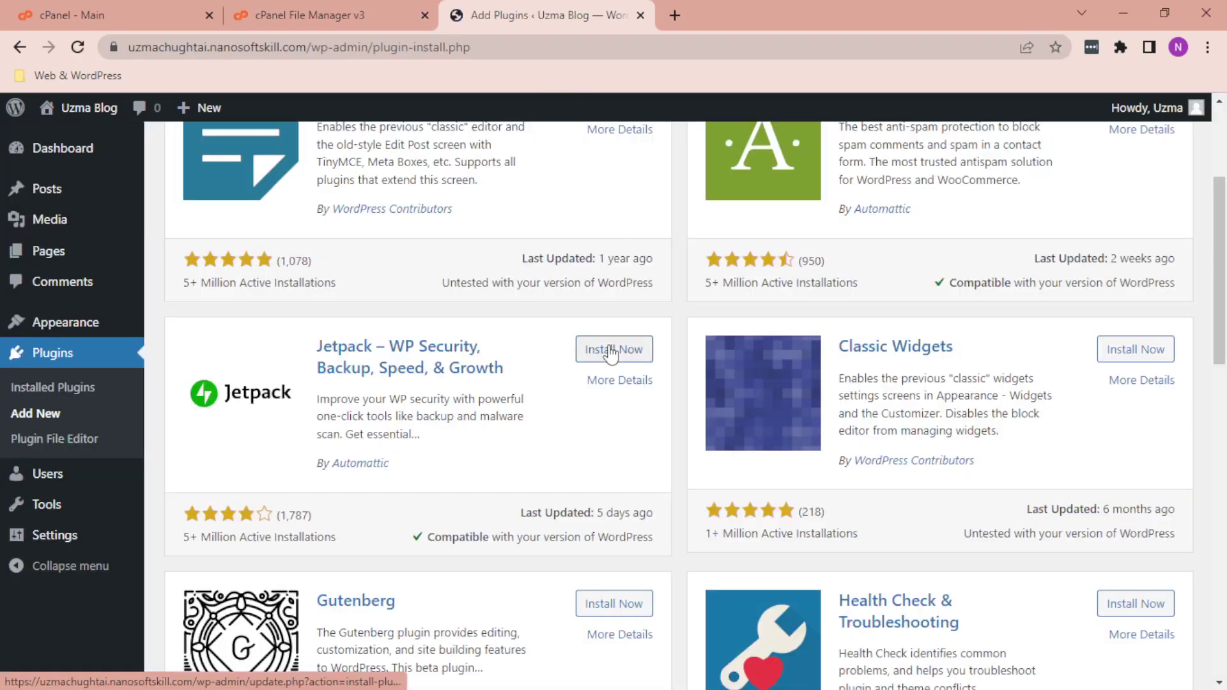
pyautogui.scroll(4, 609, 351)
pyautogui.click(620, 323)
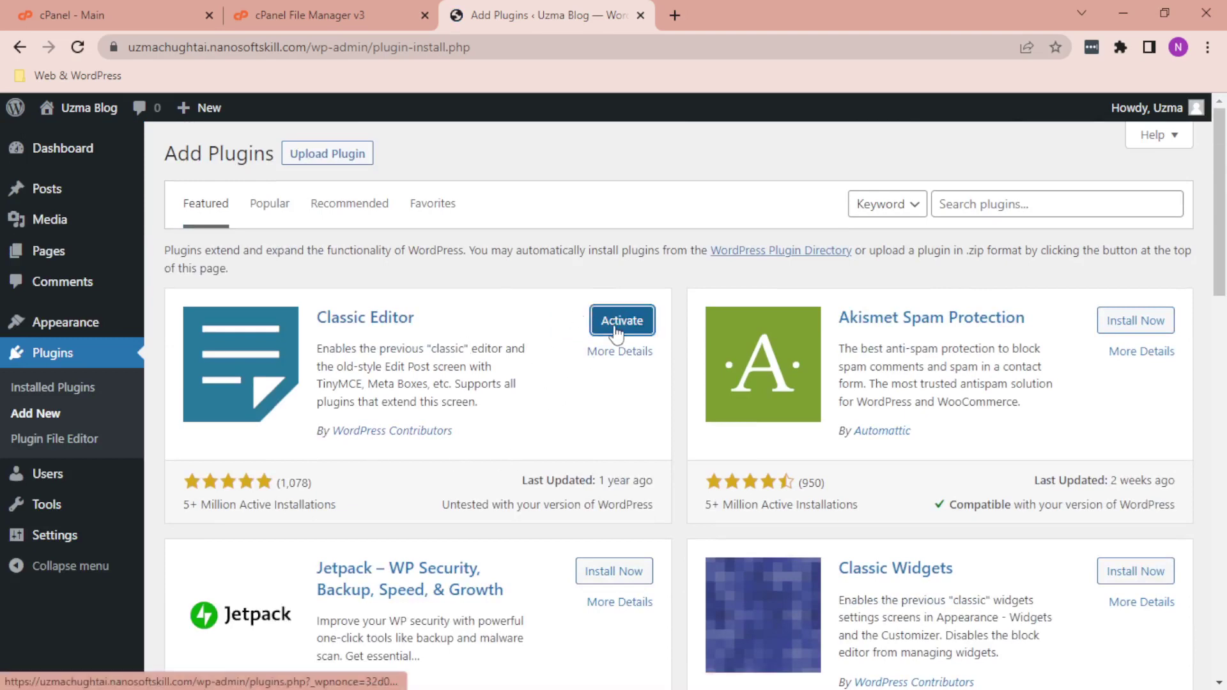
# Reload the cPanel File Manager and open the plugins folder inside the blog's wp-content folder to check its contents
pyautogui.click(416, 18)
pyautogui.click(536, 42)
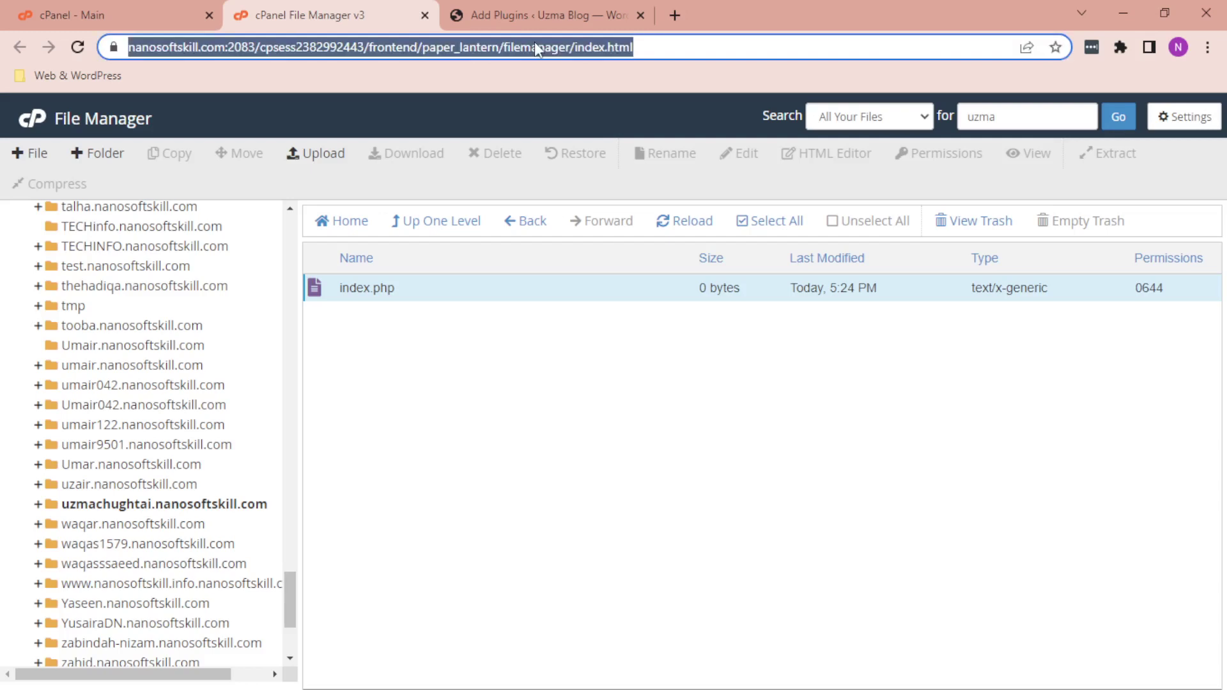
pyautogui.press('Return')
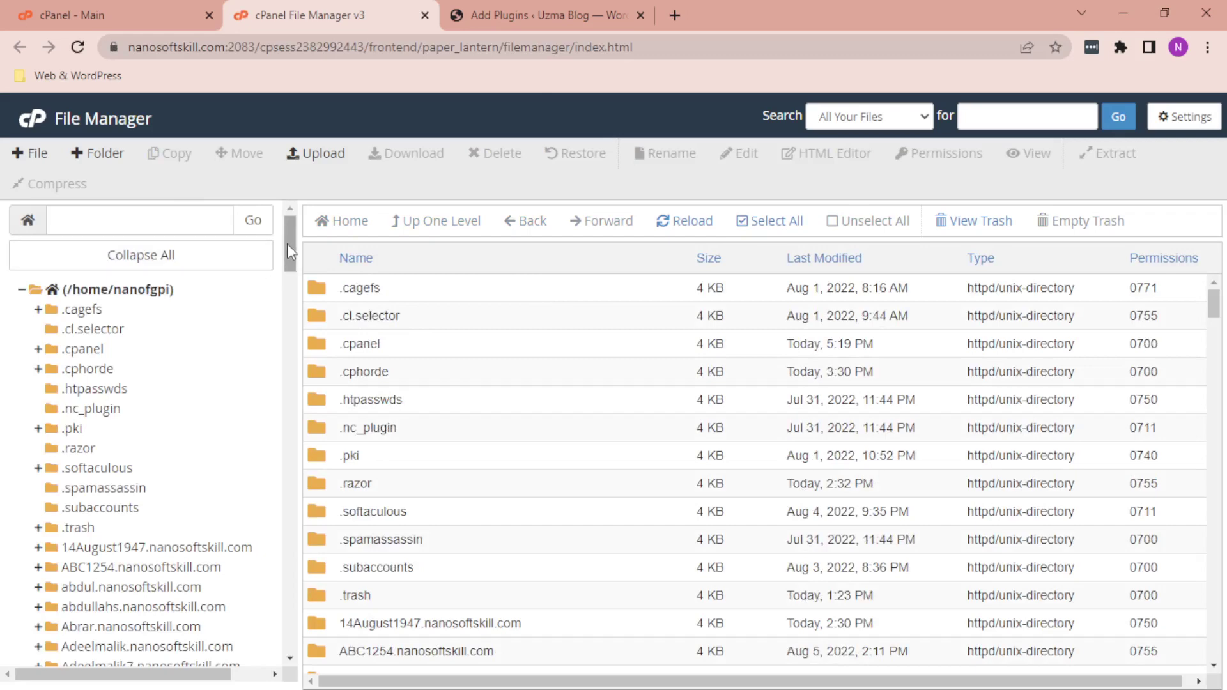
pyautogui.moveTo(288, 244); pyautogui.dragTo(300, 623)
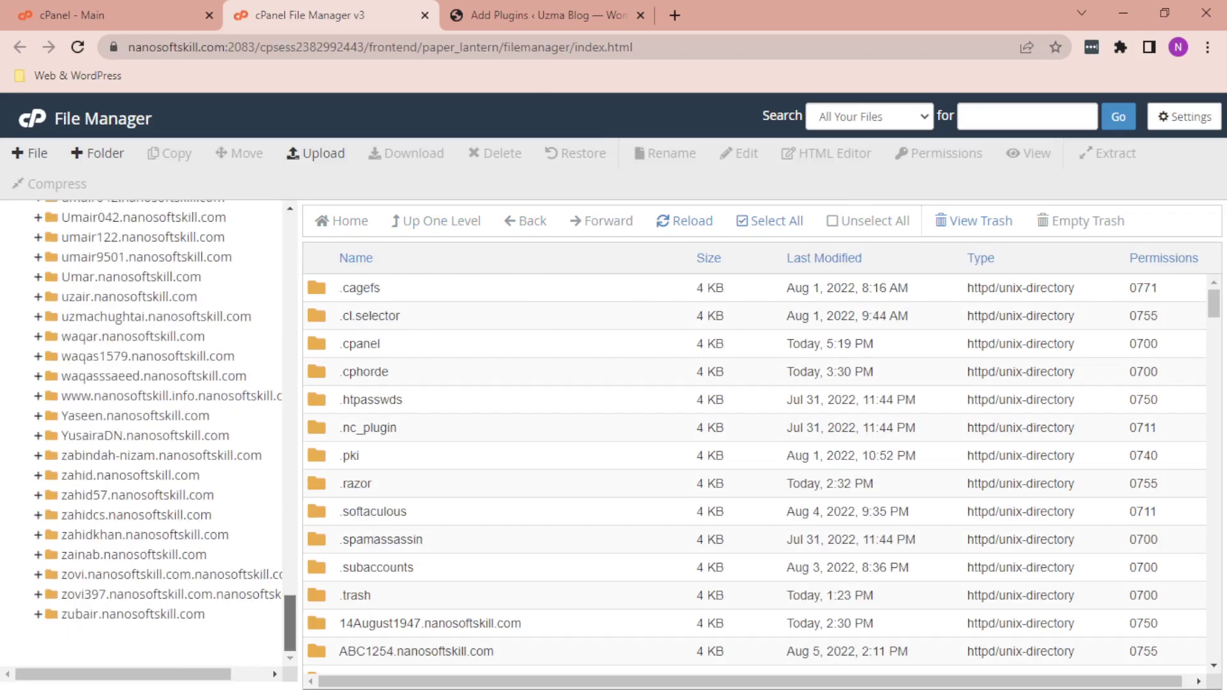
pyautogui.click(155, 319)
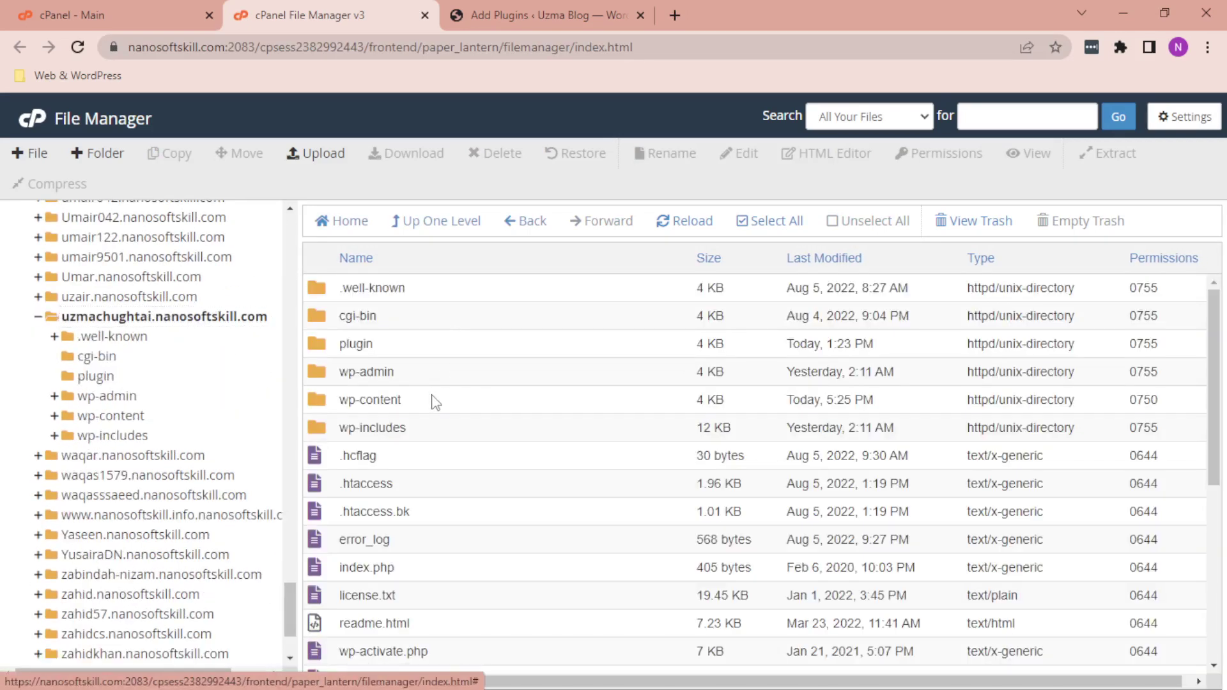
pyautogui.doubleClick(432, 401)
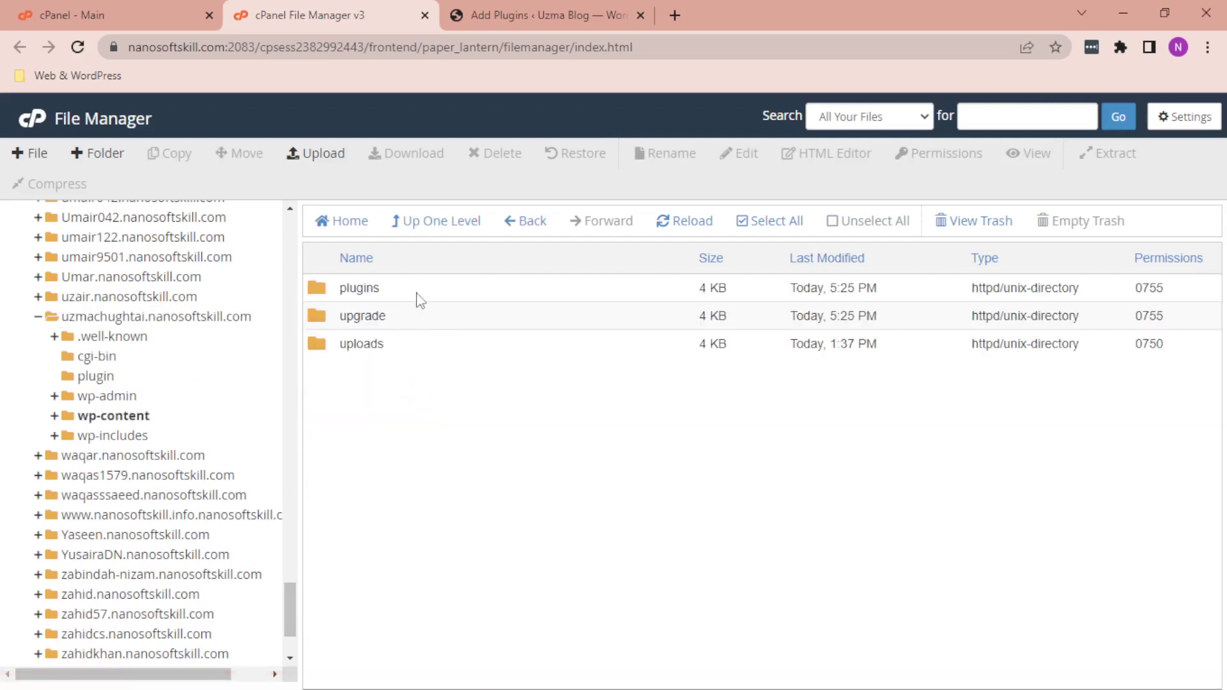
pyautogui.doubleClick(422, 293)
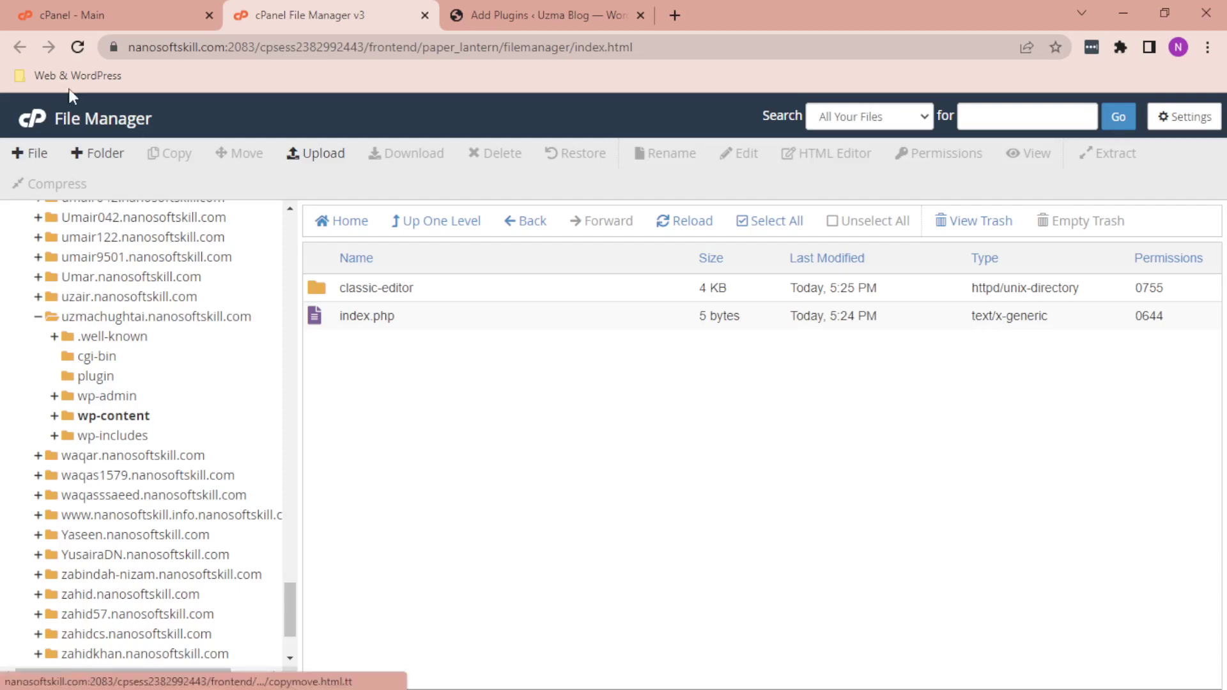
# In the WordPress dashboard, open the Themes page and try to install the Twenty Twenty-Two theme from the Add Themes page
pyautogui.click(559, 7)
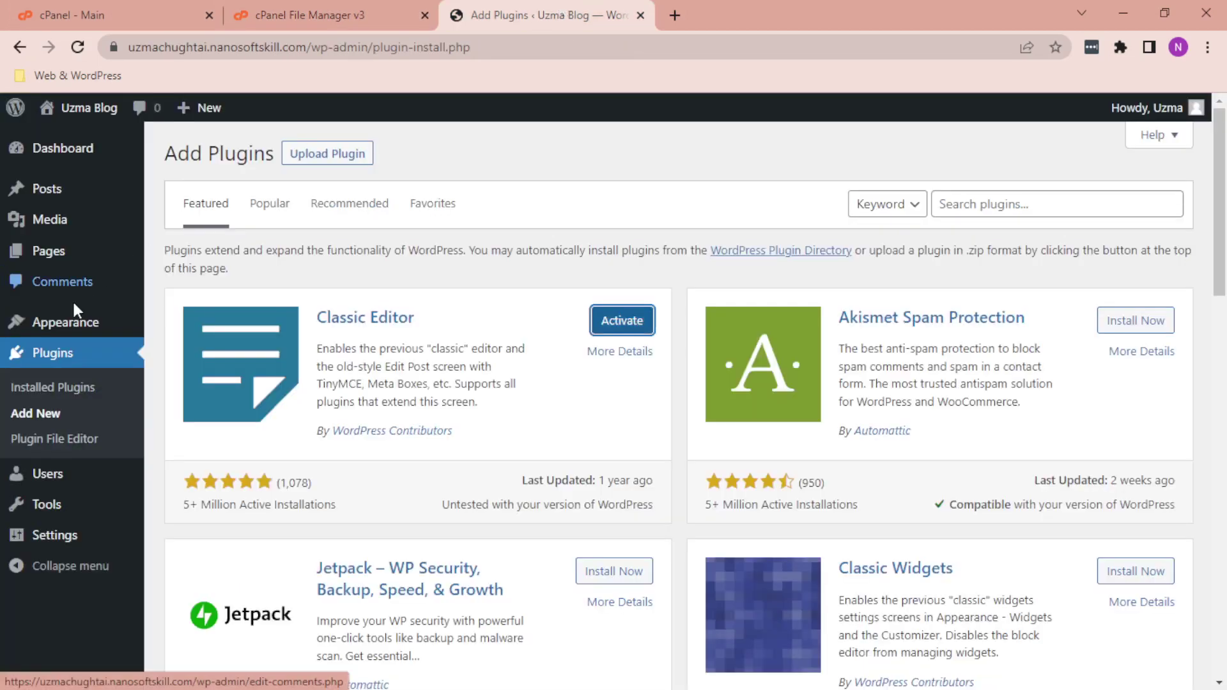
pyautogui.click(192, 326)
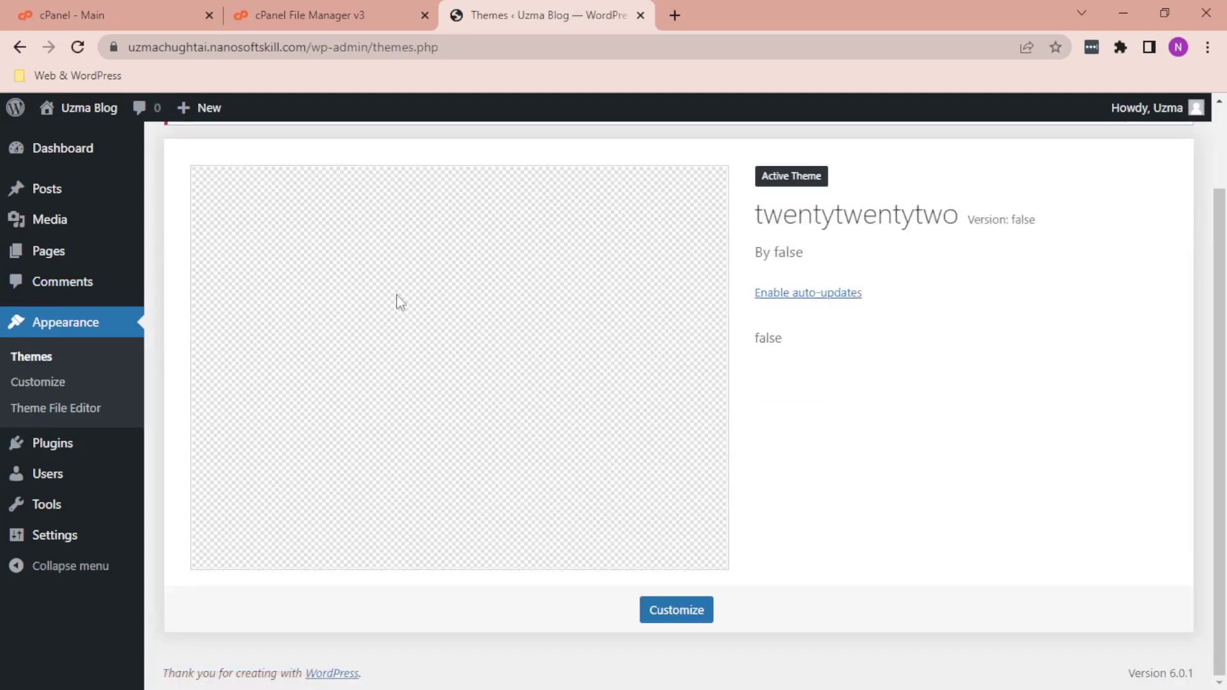
pyautogui.scroll(2, 631, 629)
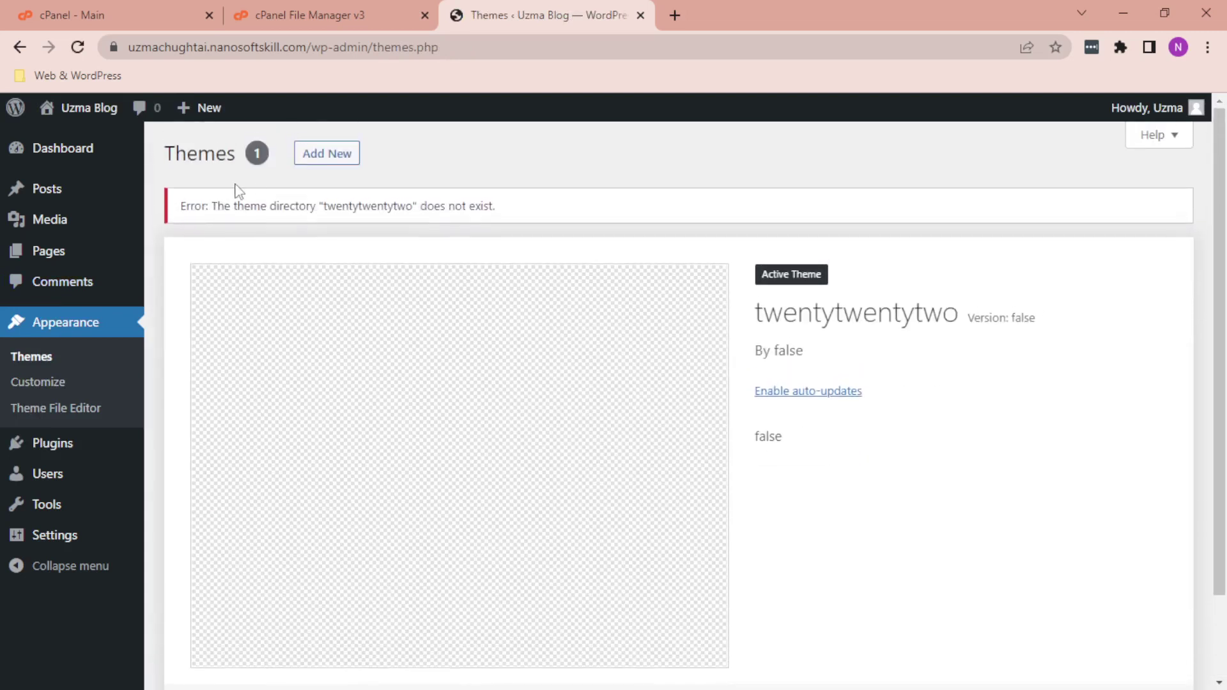
pyautogui.doubleClick(325, 209)
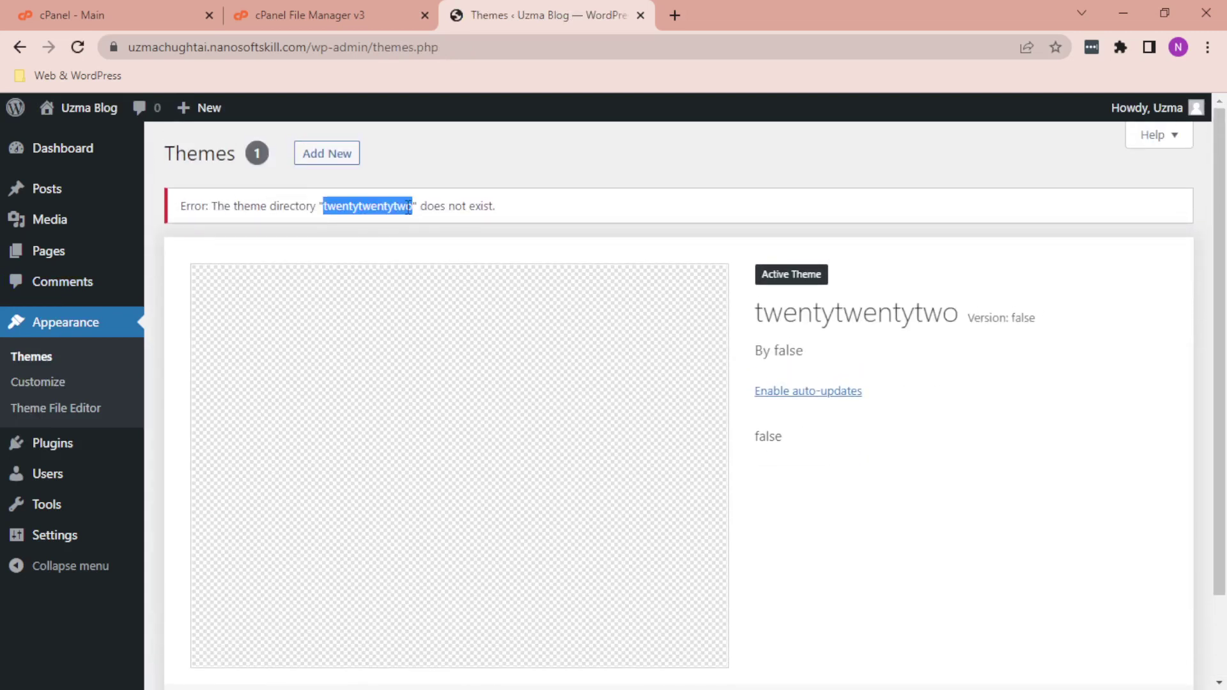
pyautogui.tripleClick(348, 205)
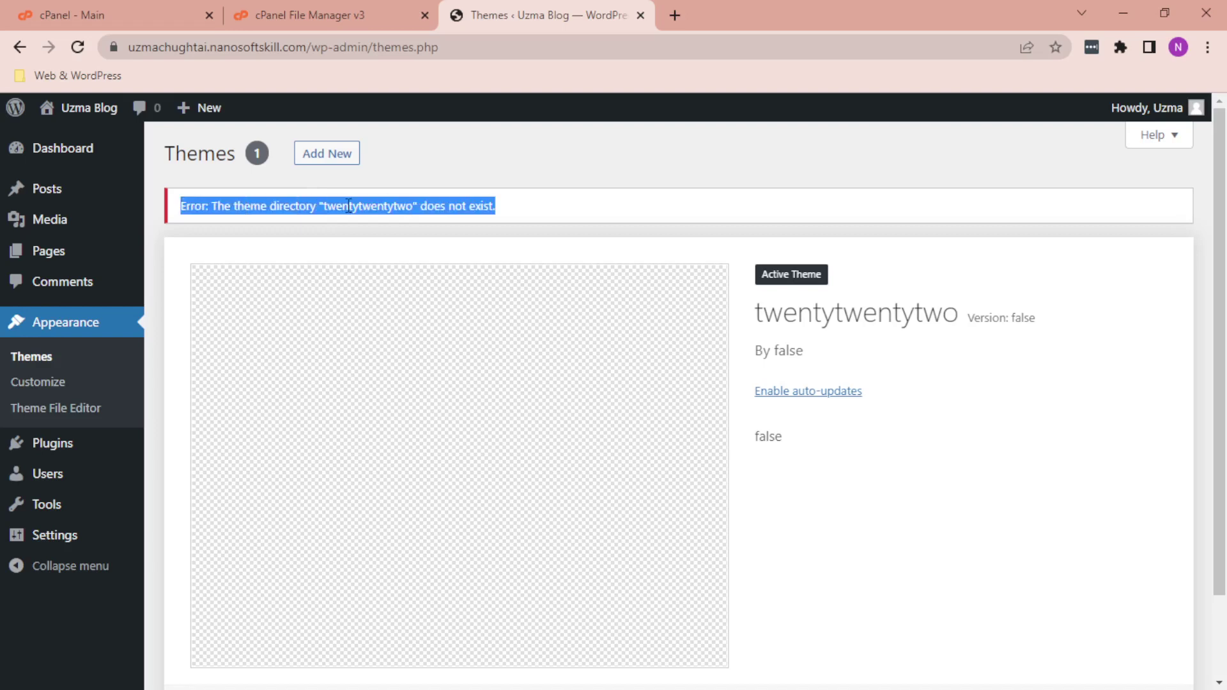
pyautogui.click(333, 155)
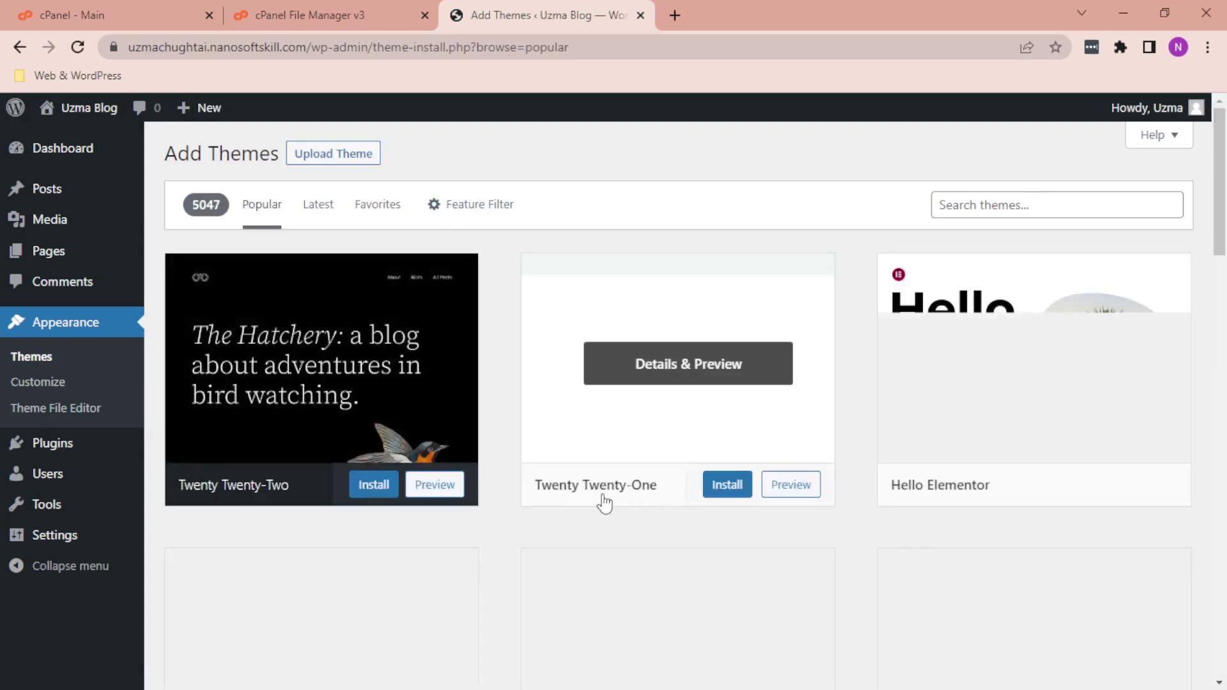
pyautogui.click(363, 491)
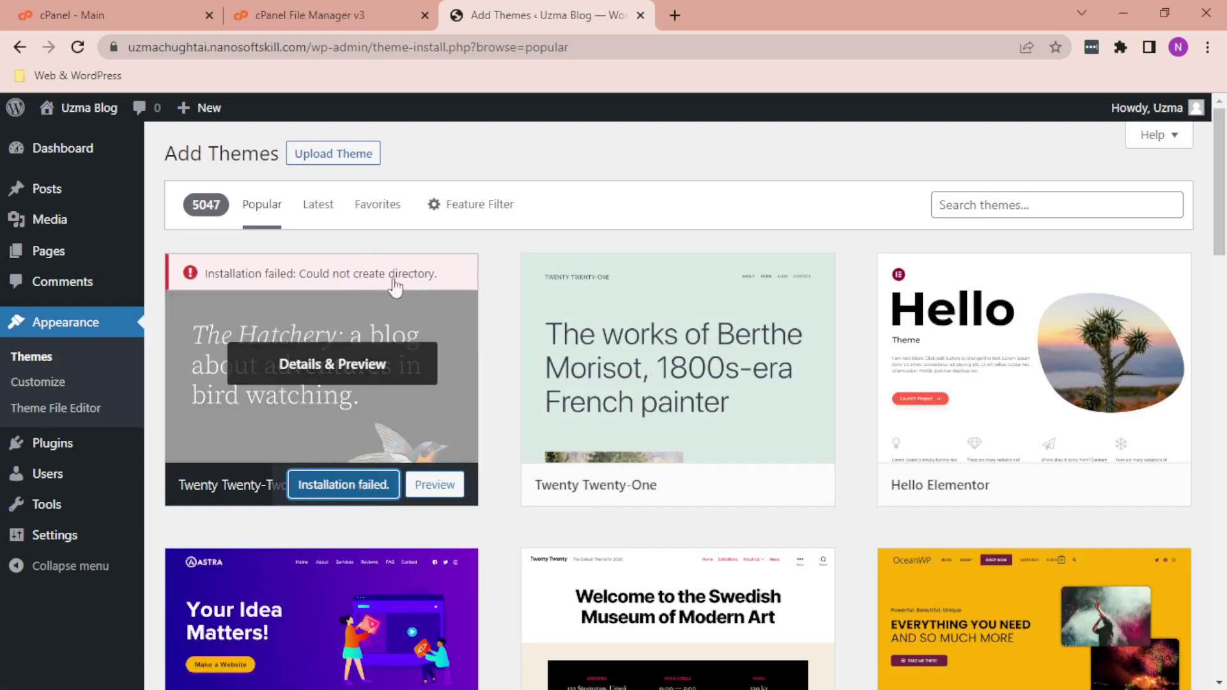
# Switch to the cPanel File Manager and create a new folder named themes inside the blog's wp-content folder
pyautogui.click(392, 9)
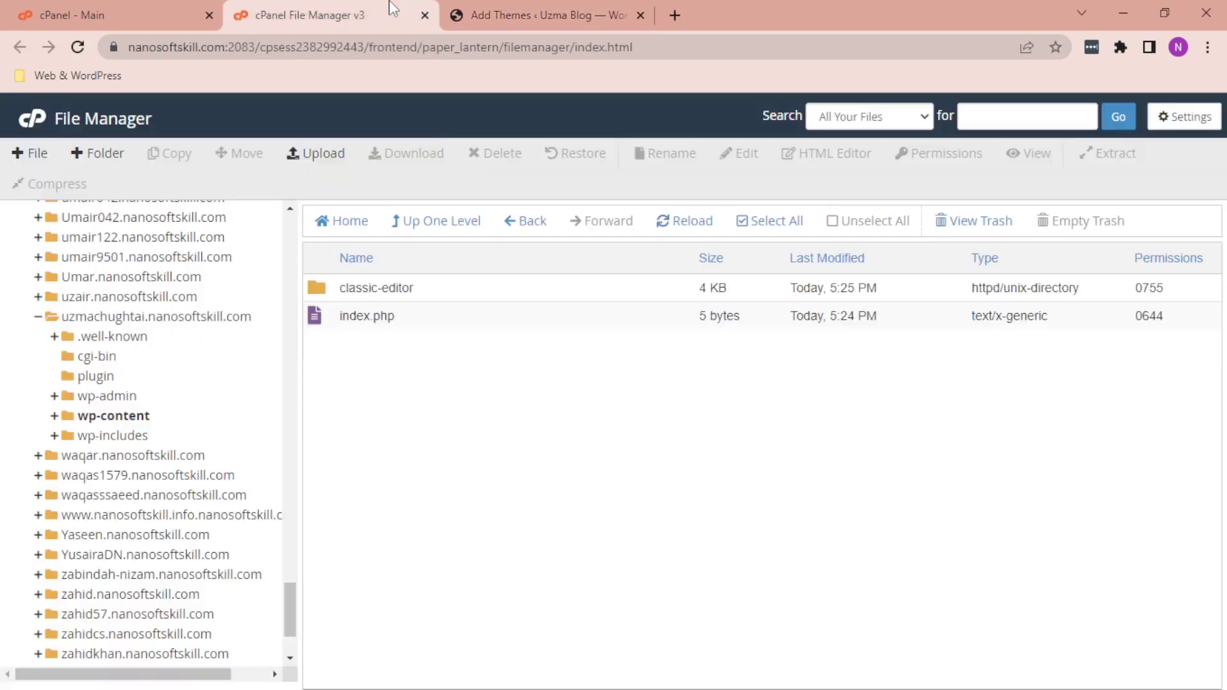
pyautogui.click(454, 224)
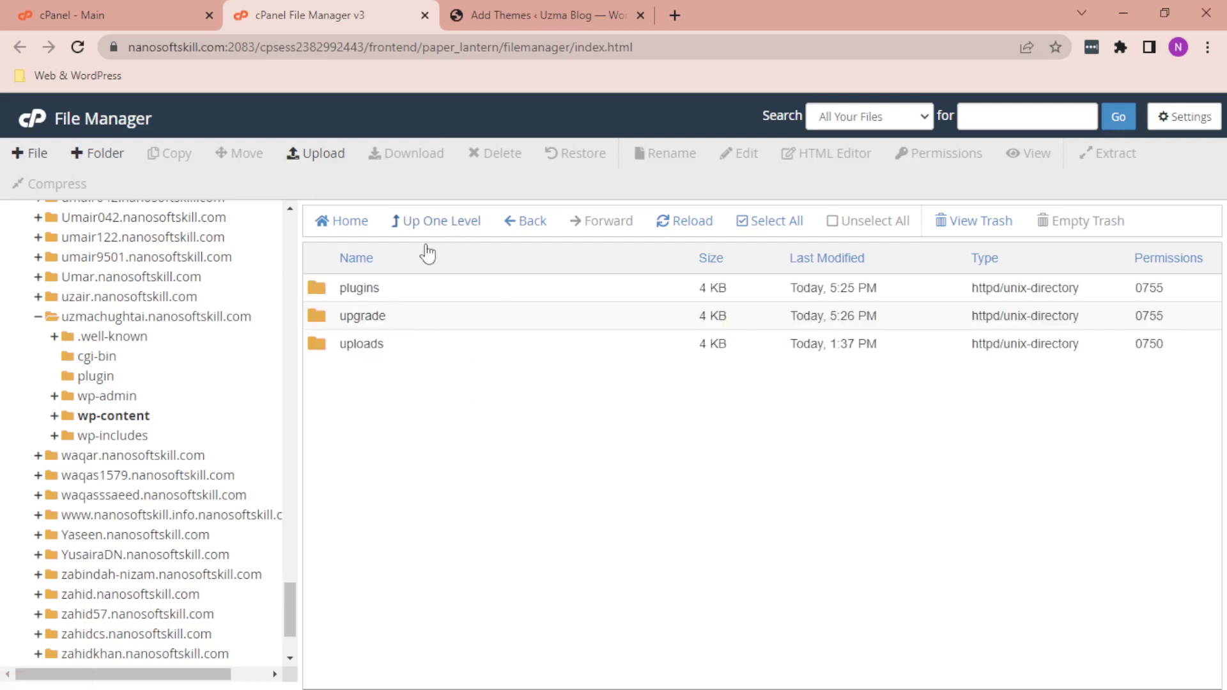
pyautogui.click(435, 224)
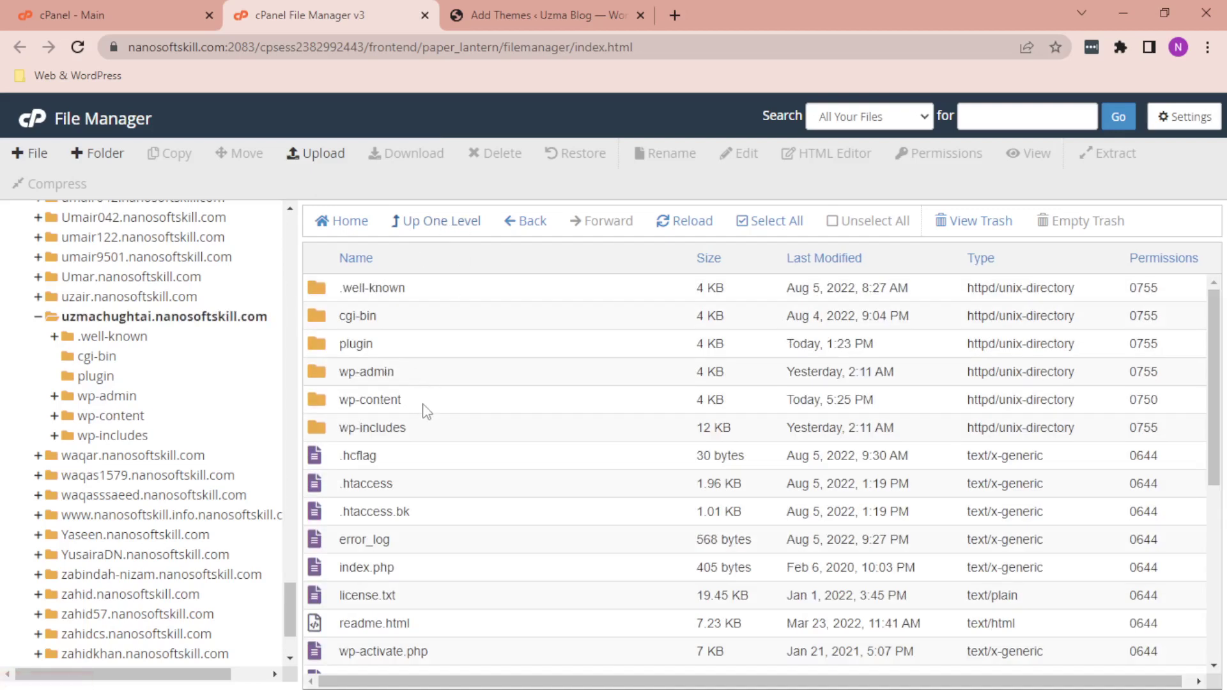
pyautogui.doubleClick(425, 409)
pyautogui.rightClick(483, 412)
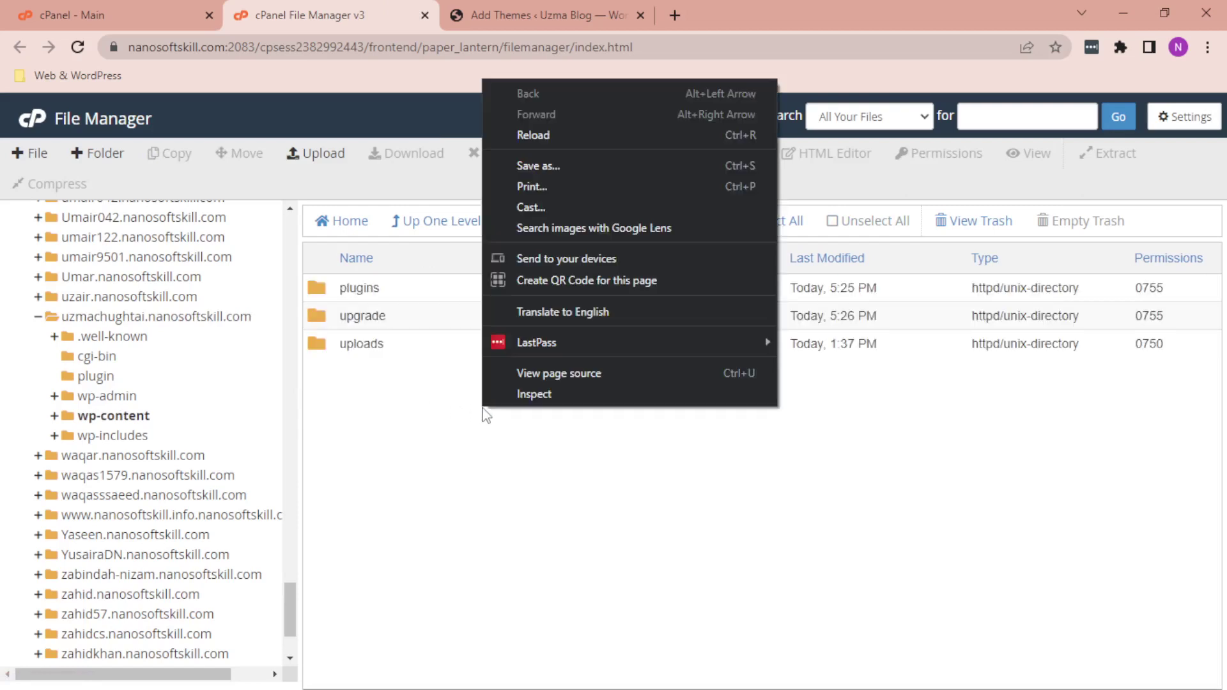
pyautogui.click(104, 157)
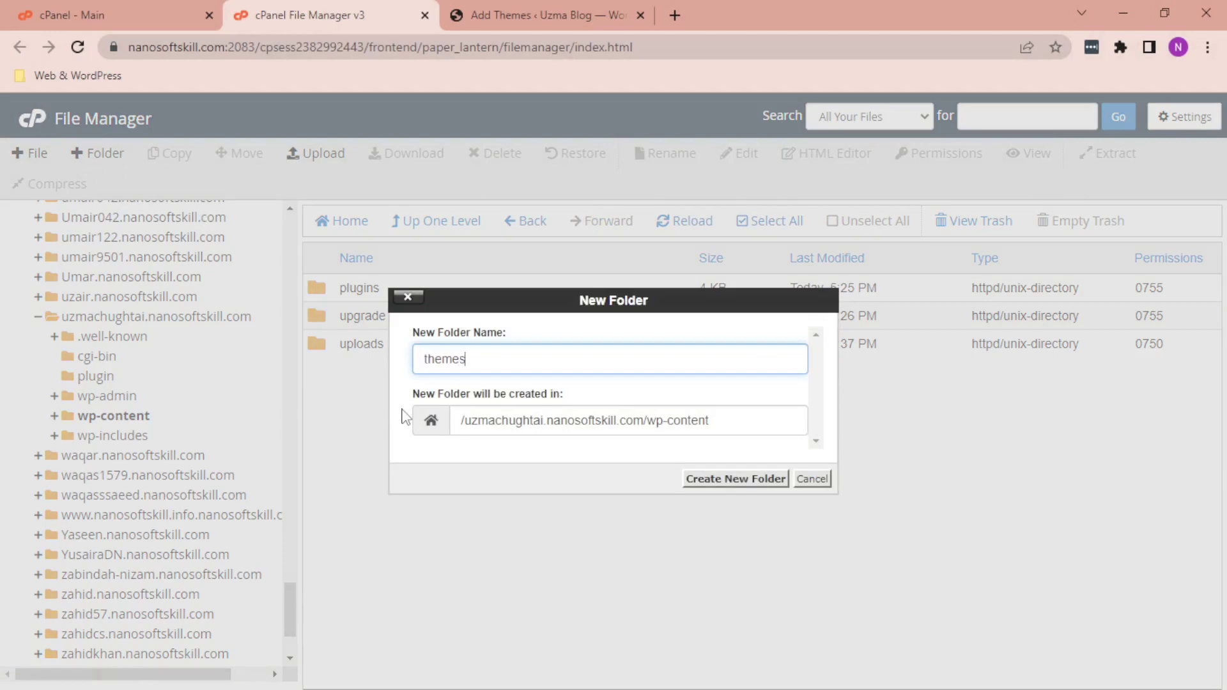
pyautogui.click(730, 474)
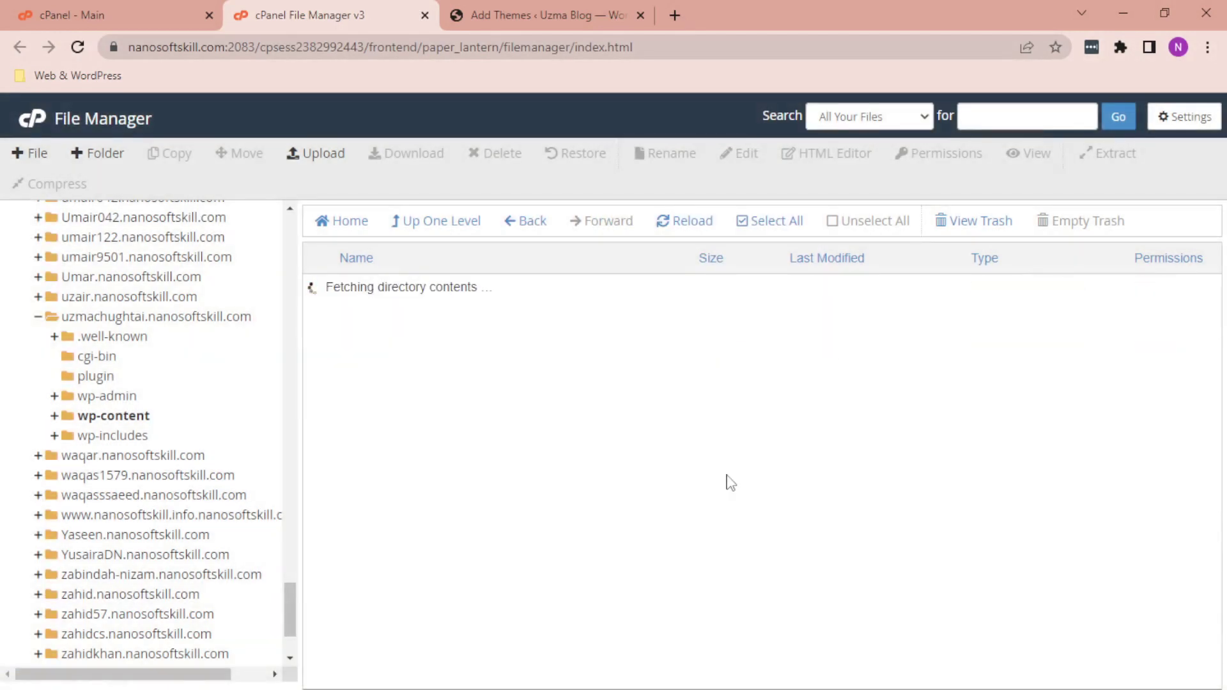
# Open the new themes folder and create a file named index.php in it
pyautogui.doubleClick(408, 316)
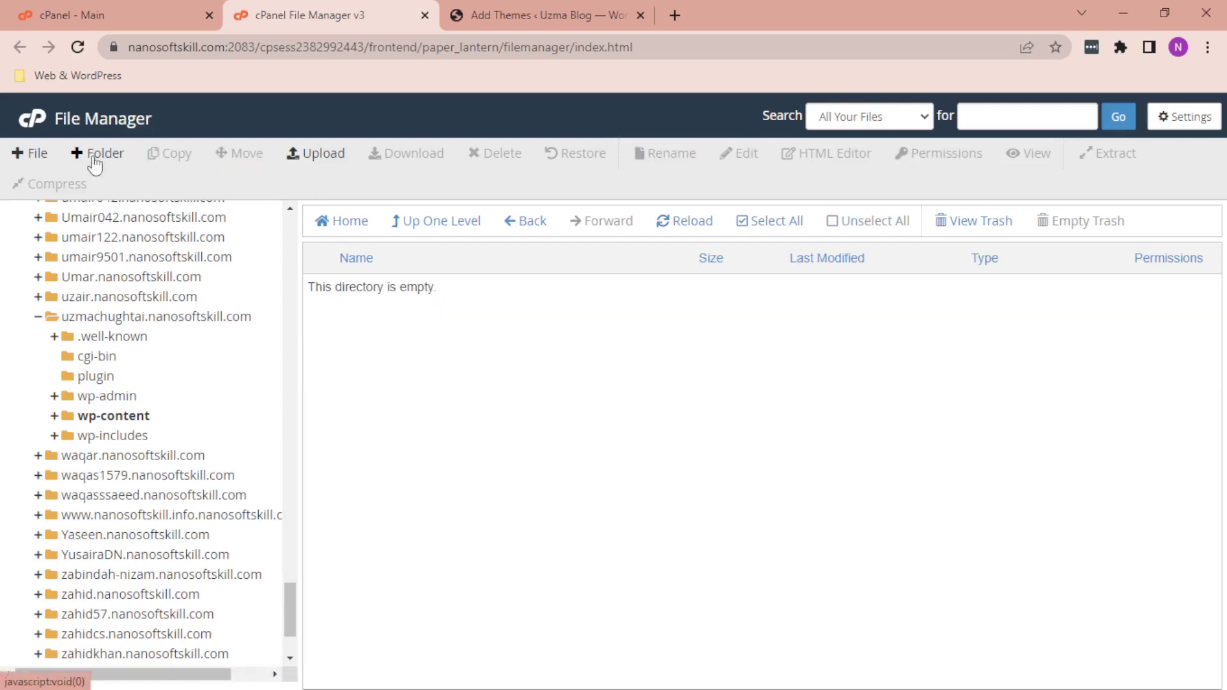
pyautogui.click(29, 153)
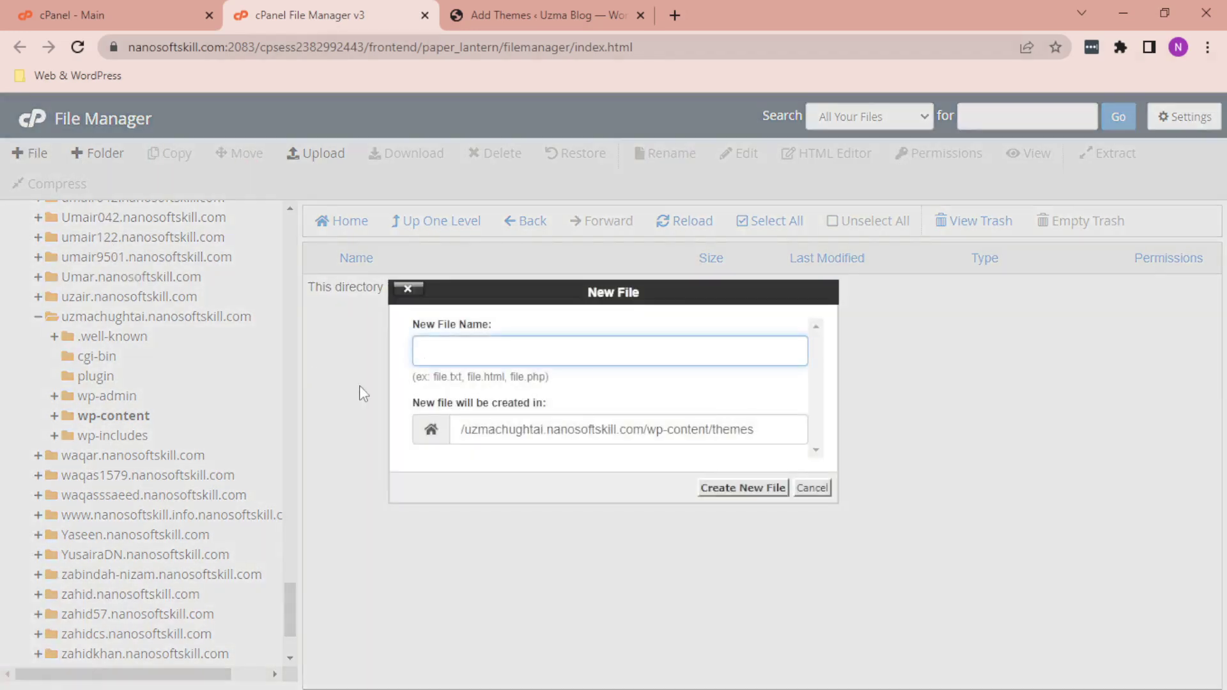
pyautogui.write('index.php')
pyautogui.click(743, 489)
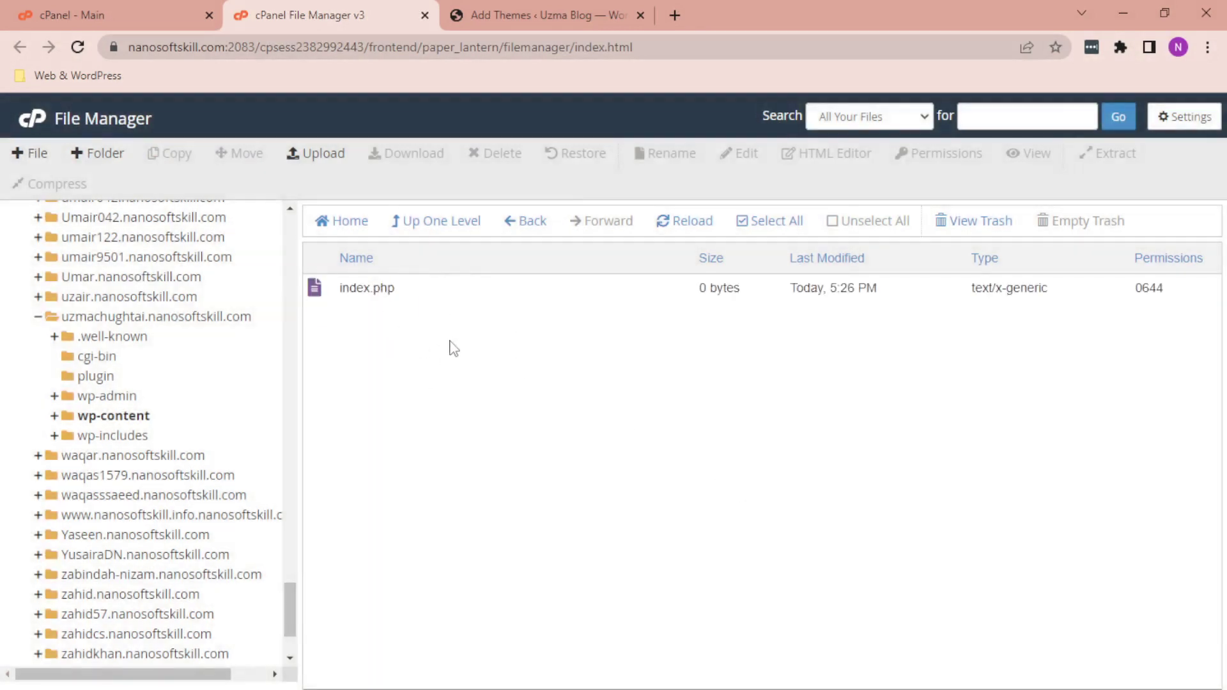
# Edit index.php in the themes folder to contain "<?php", save the changes and close the editor
pyautogui.click(402, 288)
pyautogui.rightClick(401, 287)
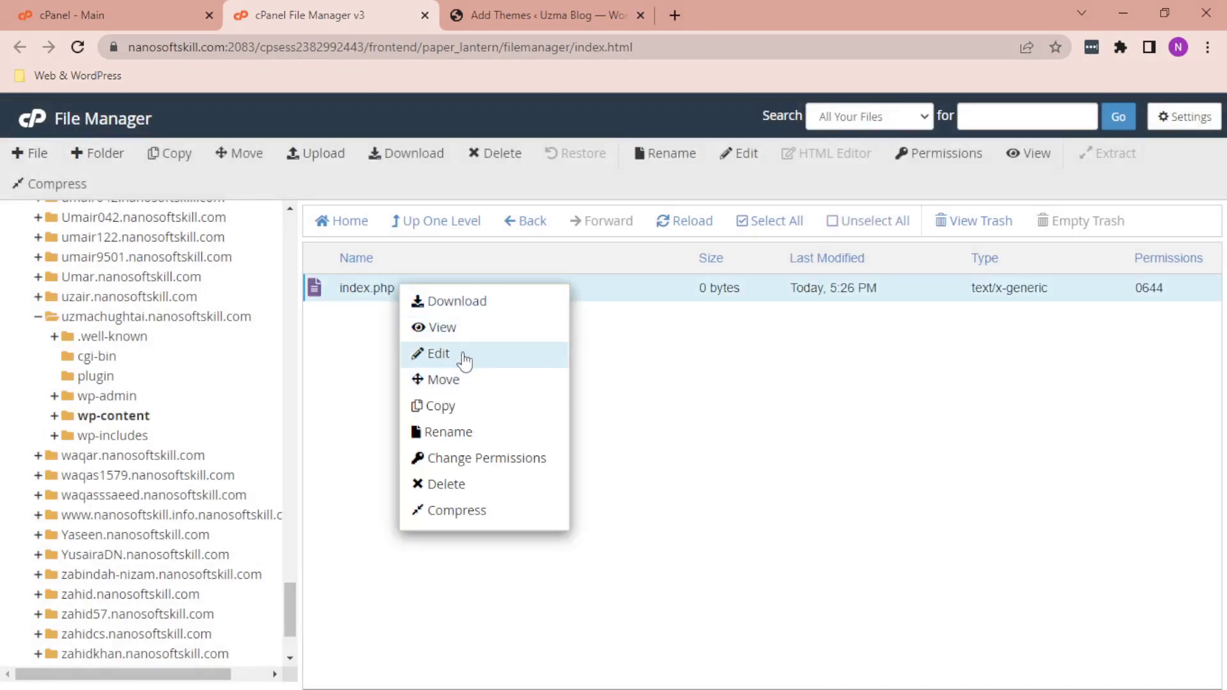
pyautogui.click(464, 359)
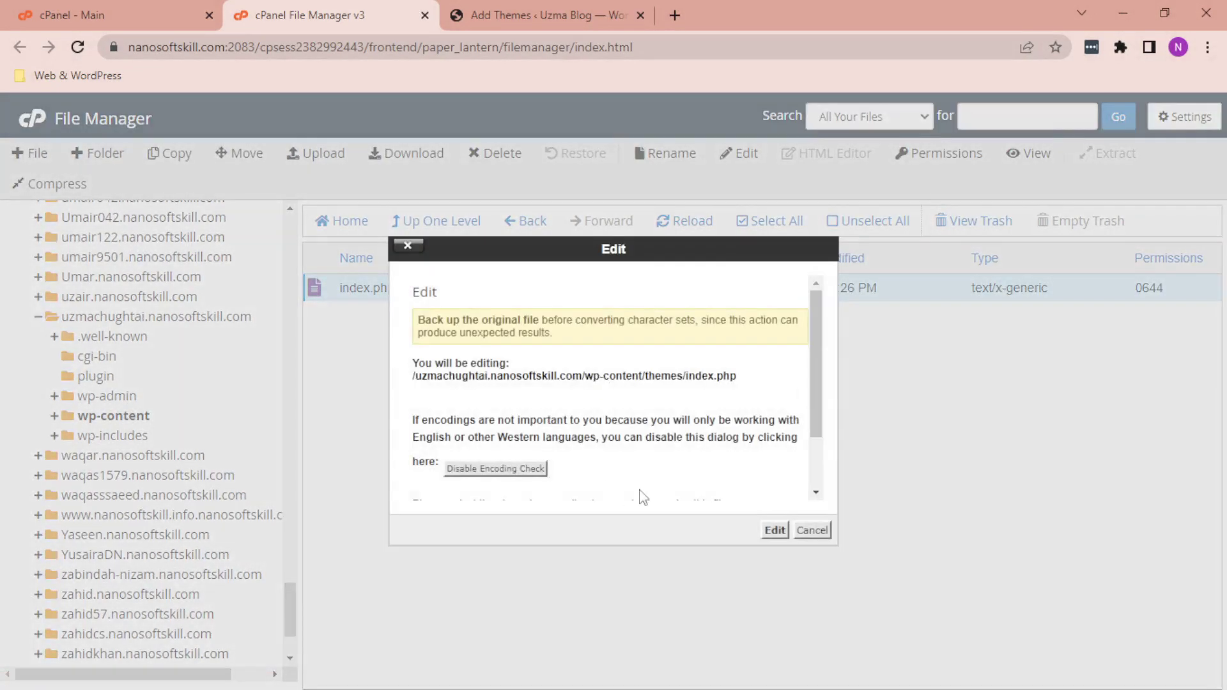
pyautogui.click(775, 530)
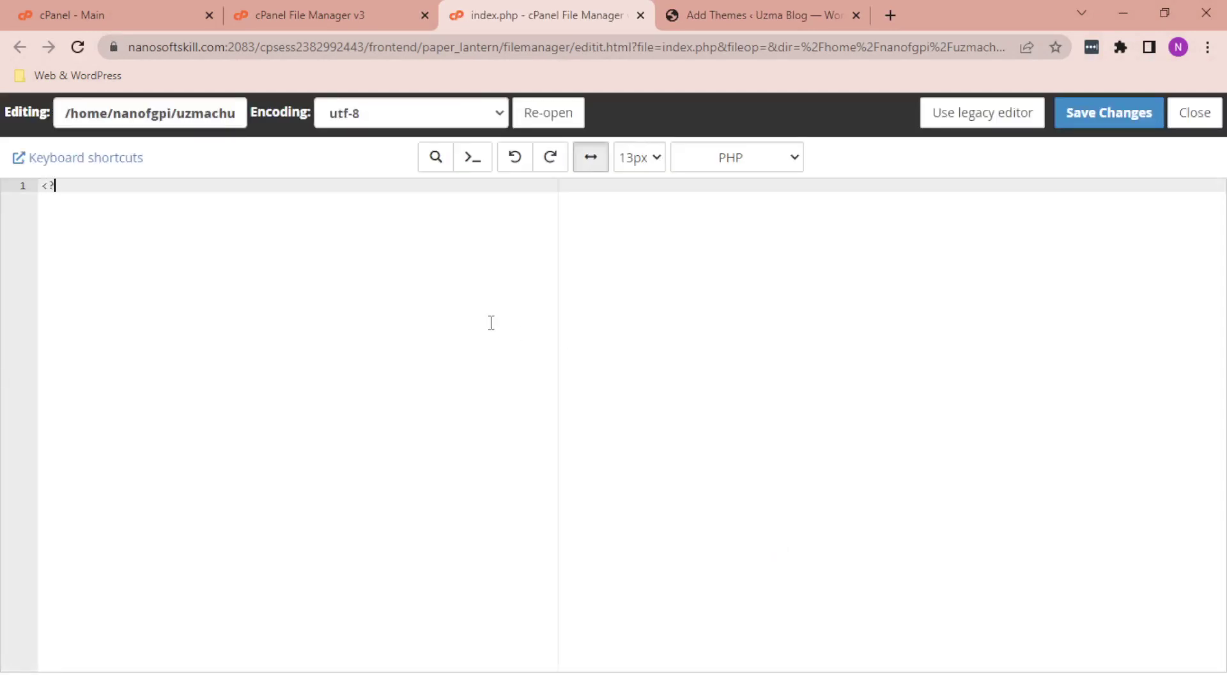
pyautogui.write('<?php')
pyautogui.click(1086, 111)
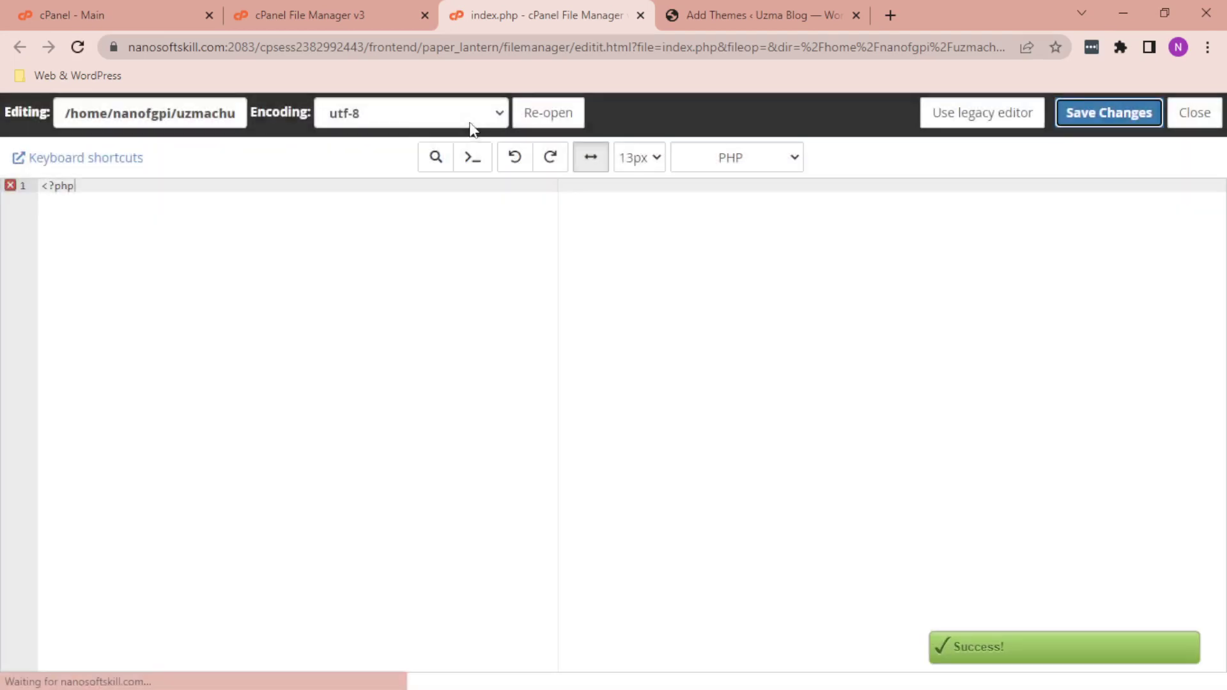
pyautogui.click(641, 15)
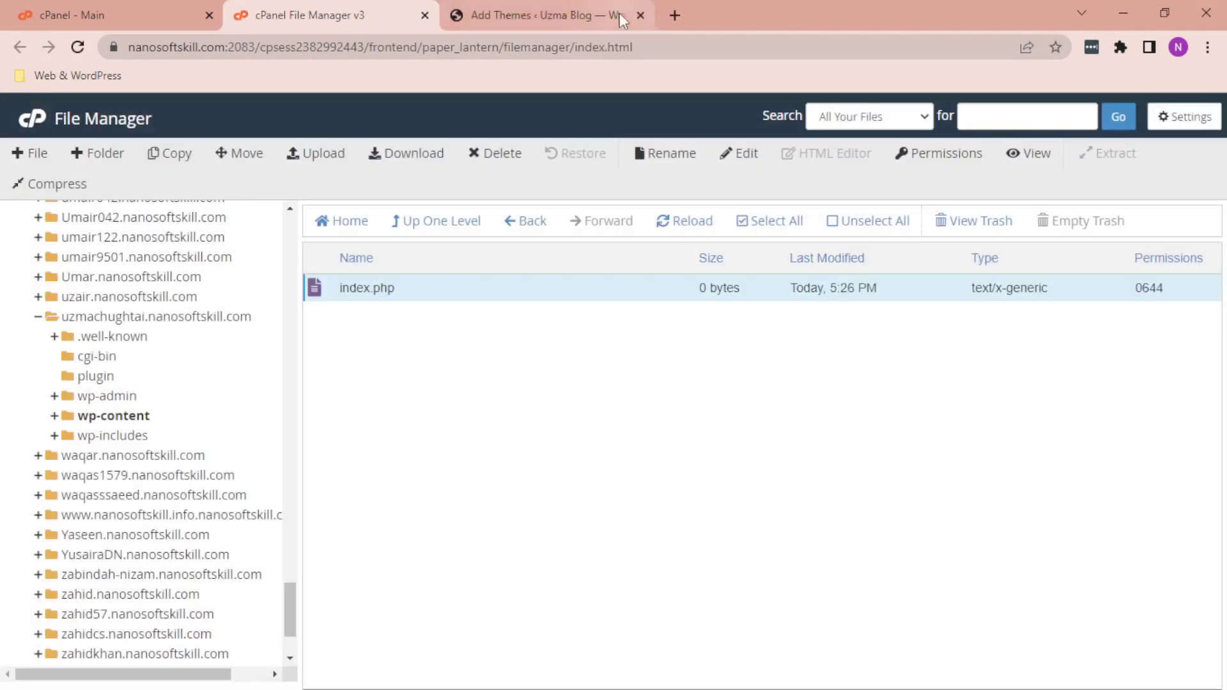
# Return to the WordPress Add Themes page and retry installing the Twenty Twenty-Two theme
pyautogui.click(576, 8)
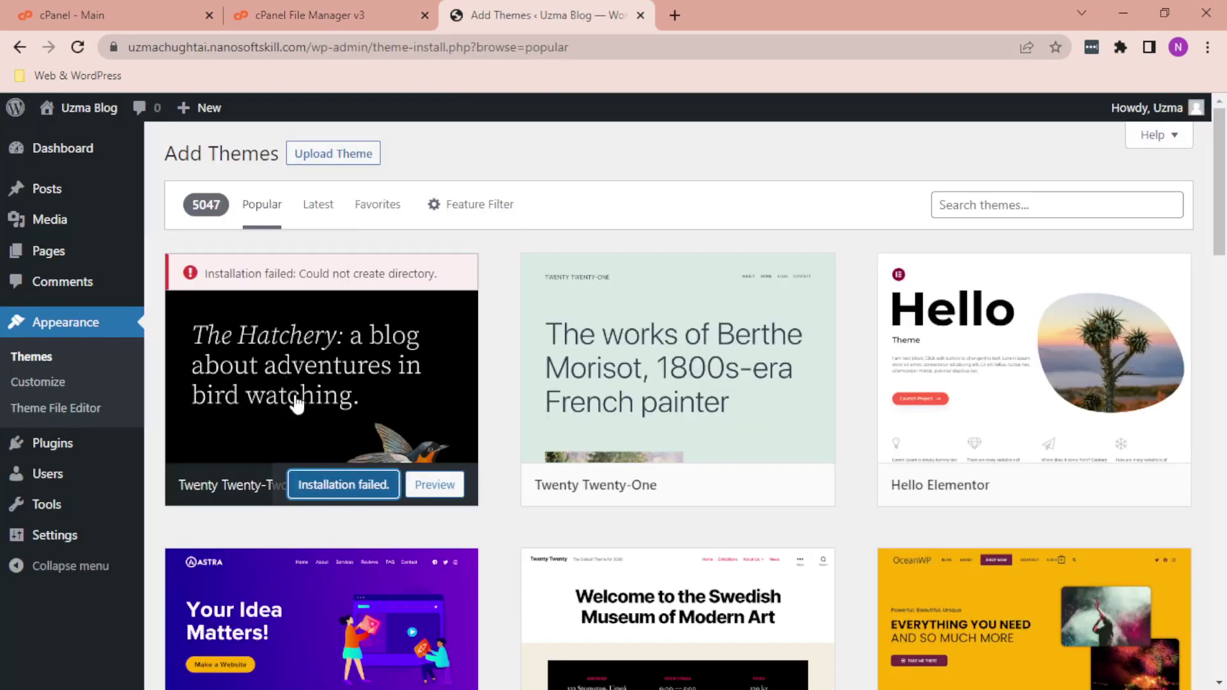
pyautogui.click(343, 487)
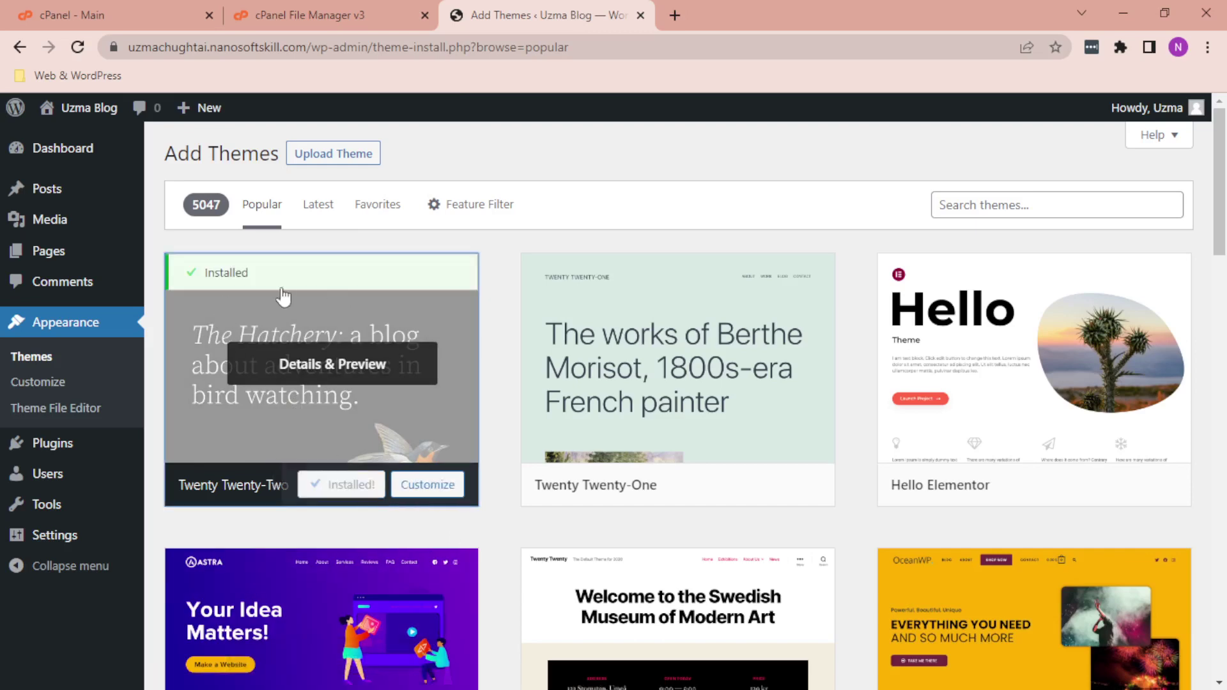
# Switch to the cPanel File Manager and inspect the contents of the blog's plugins and themes folders inside wp-content
pyautogui.click(344, 7)
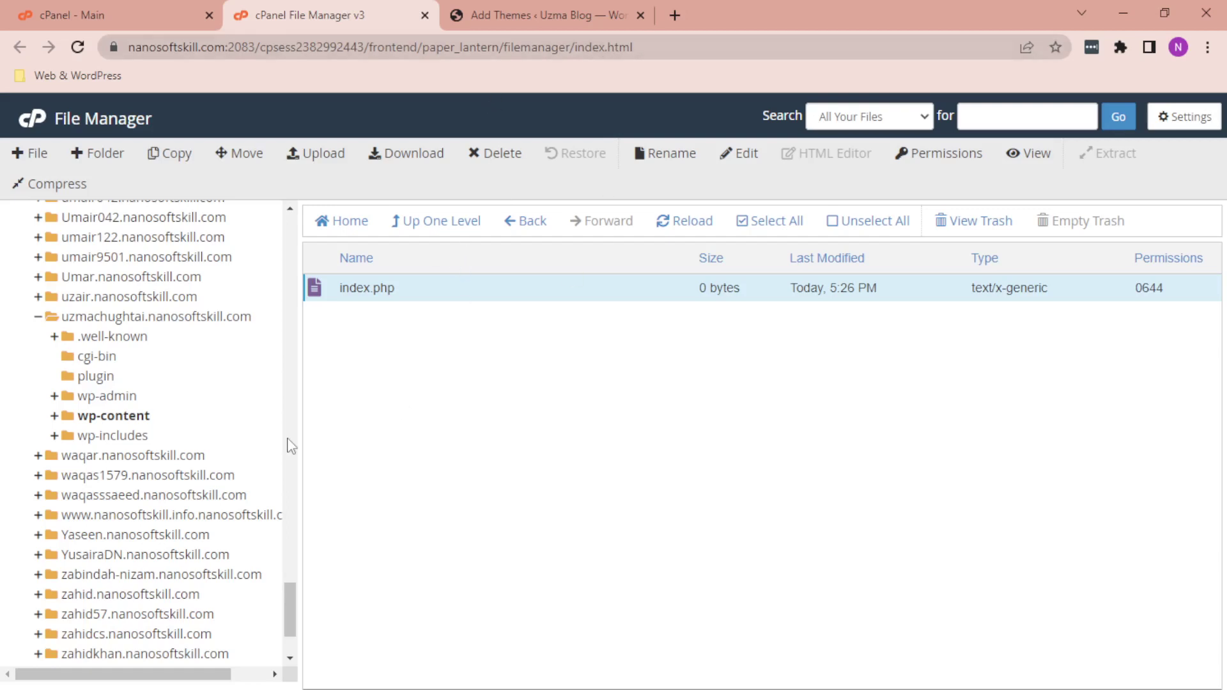
pyautogui.click(138, 317)
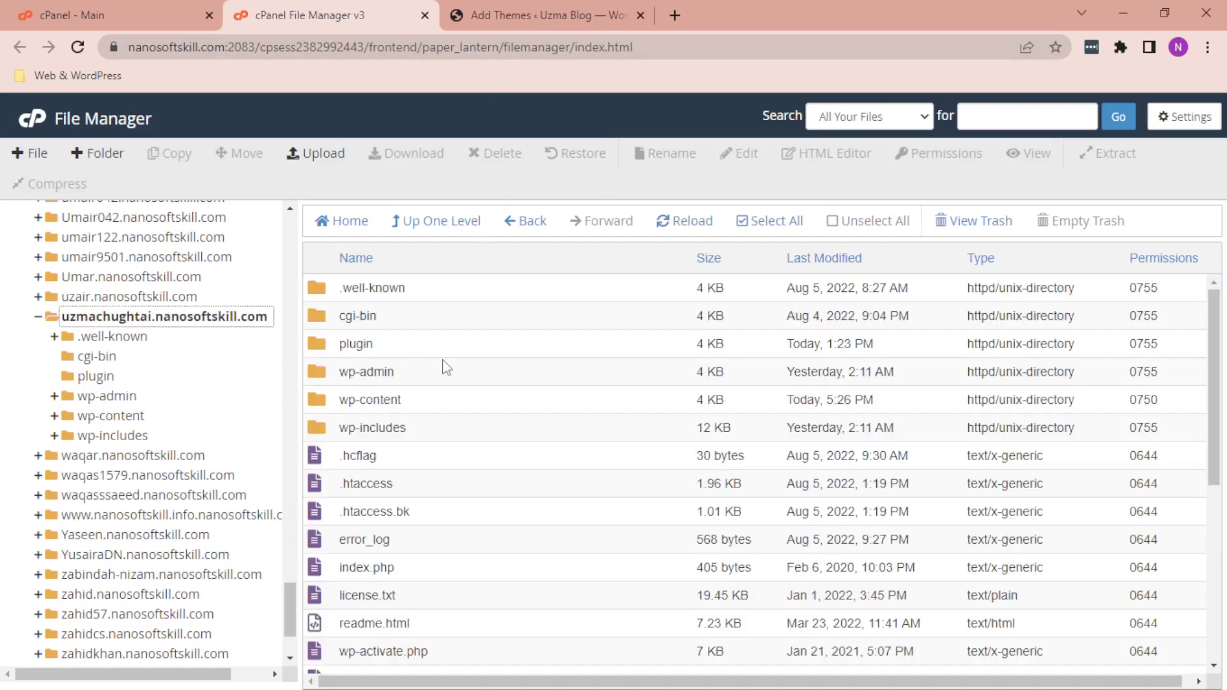
pyautogui.doubleClick(429, 373)
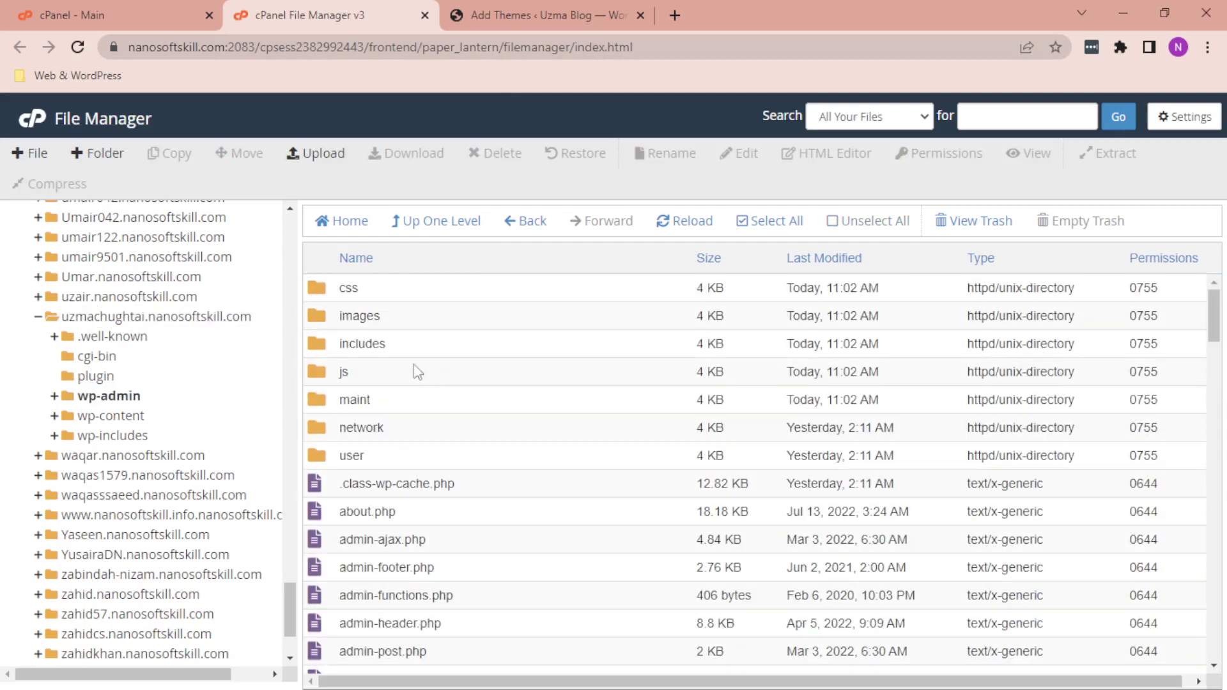
pyautogui.click(117, 416)
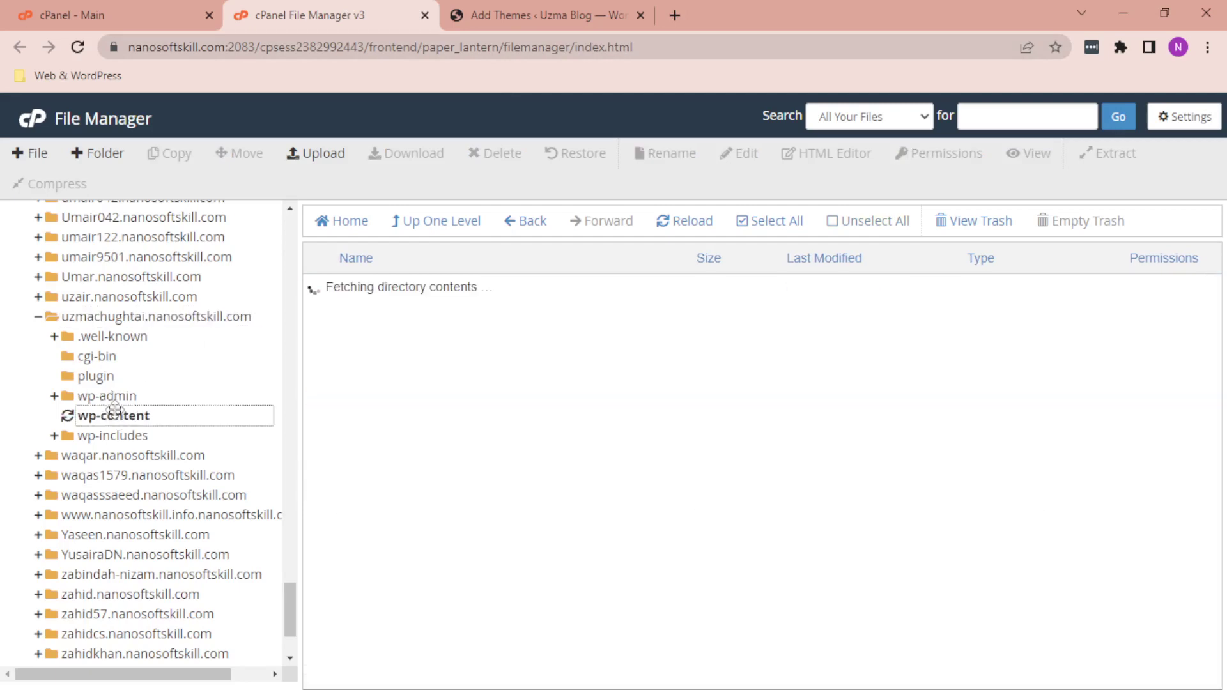
pyautogui.doubleClick(441, 287)
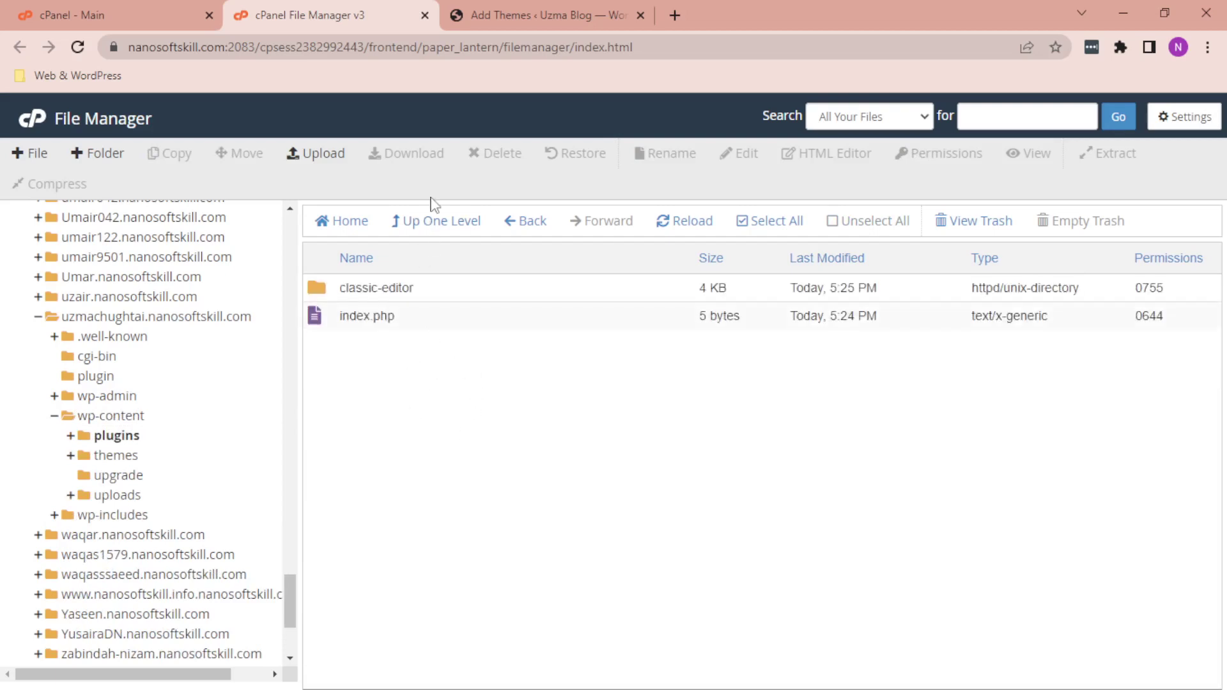
pyautogui.click(430, 223)
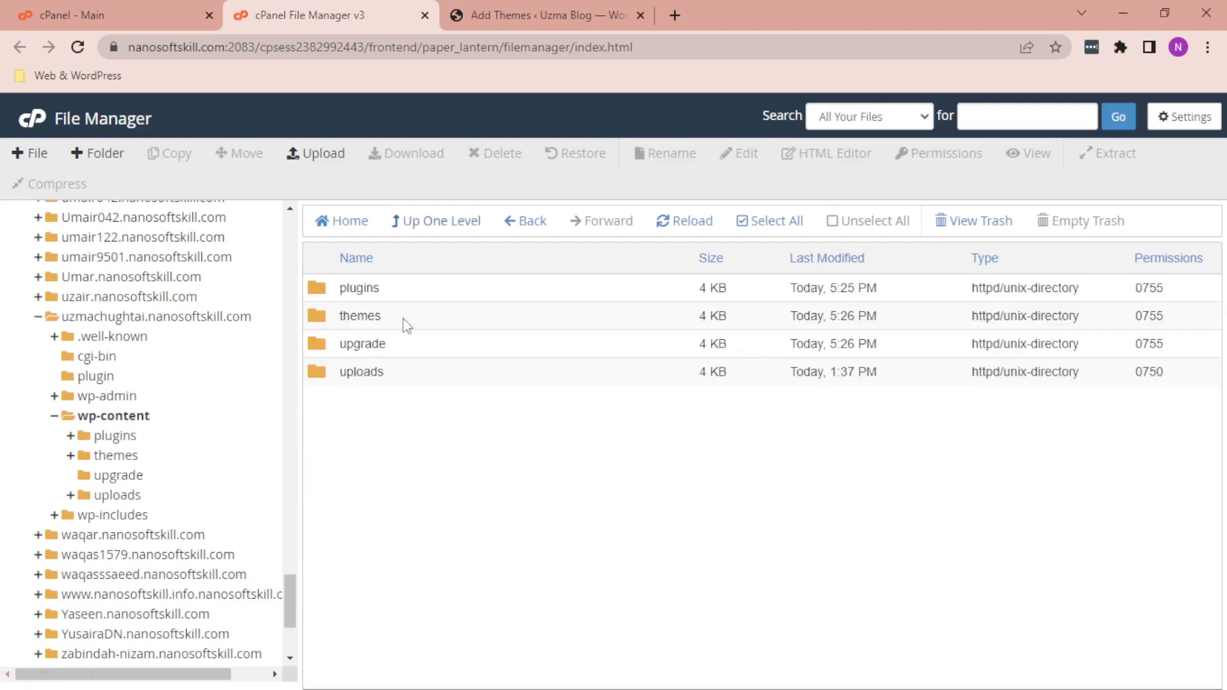
pyautogui.doubleClick(404, 320)
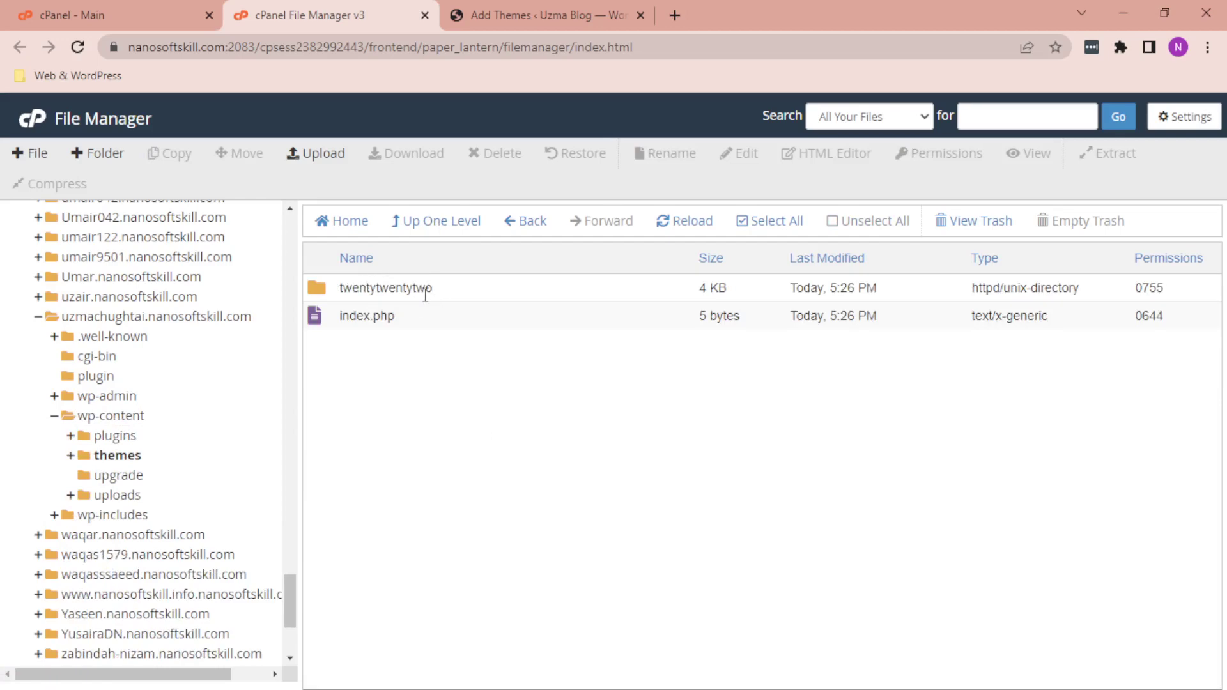
# Return to the WordPress Add Themes page and open a blank browser tab for viewing the blog
pyautogui.click(459, 22)
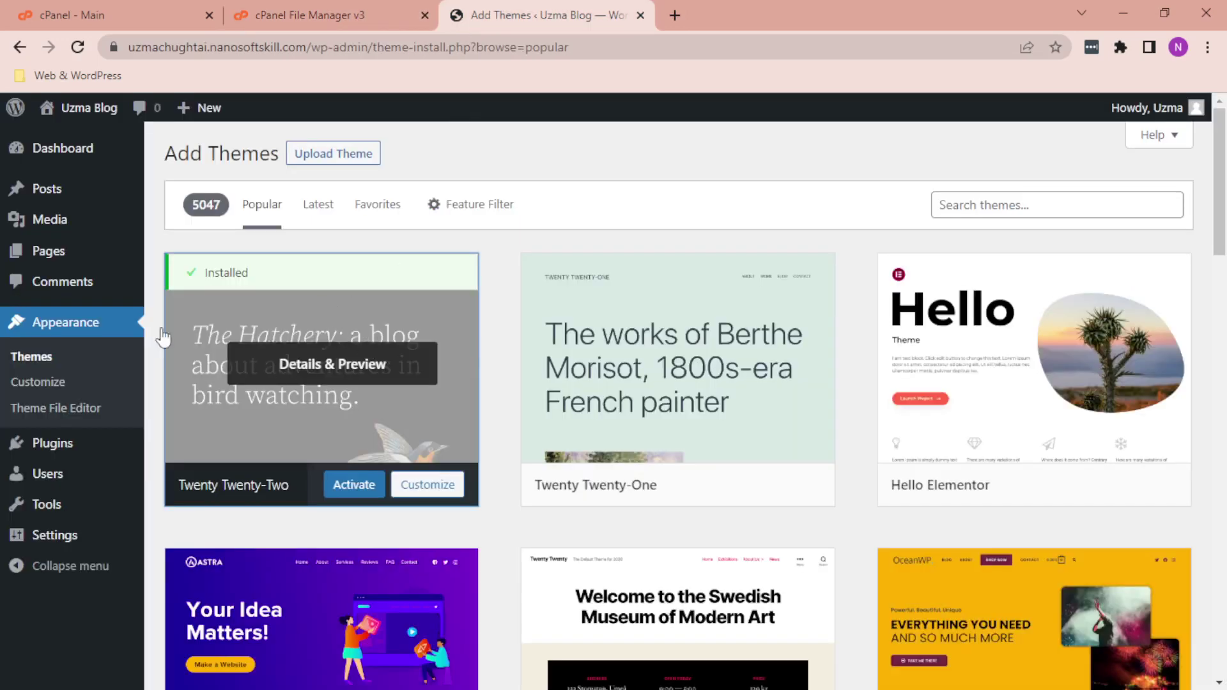
pyautogui.click(677, 15)
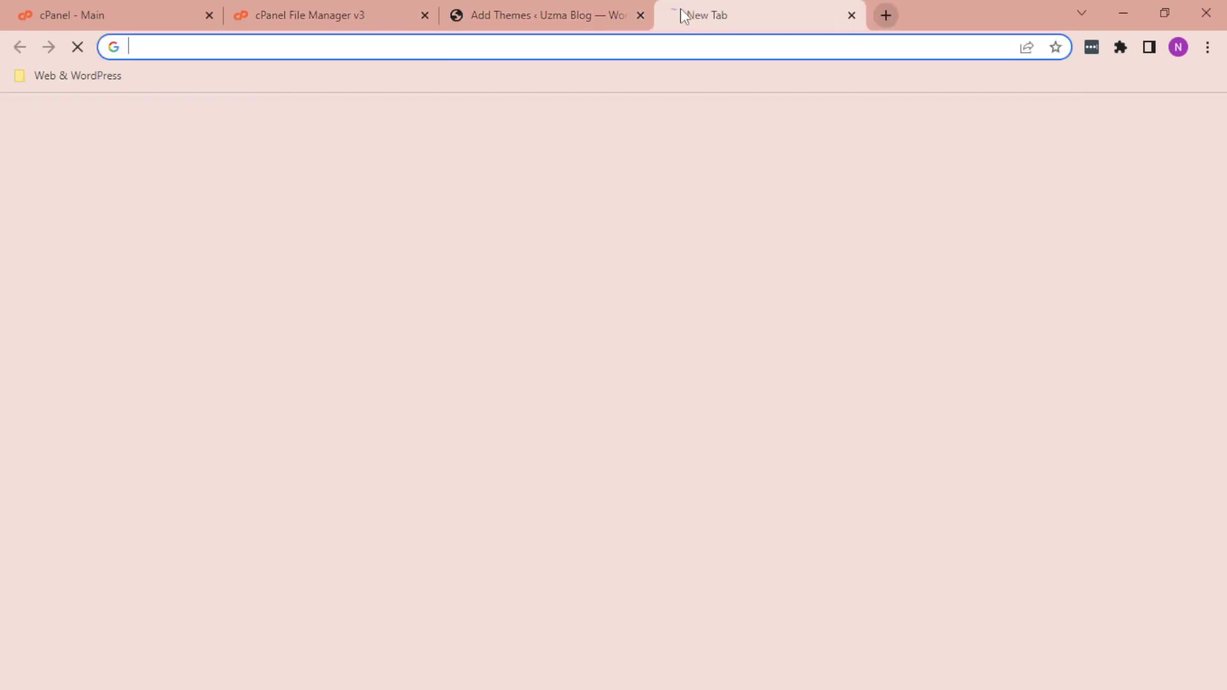
pyautogui.write('iuzx==')
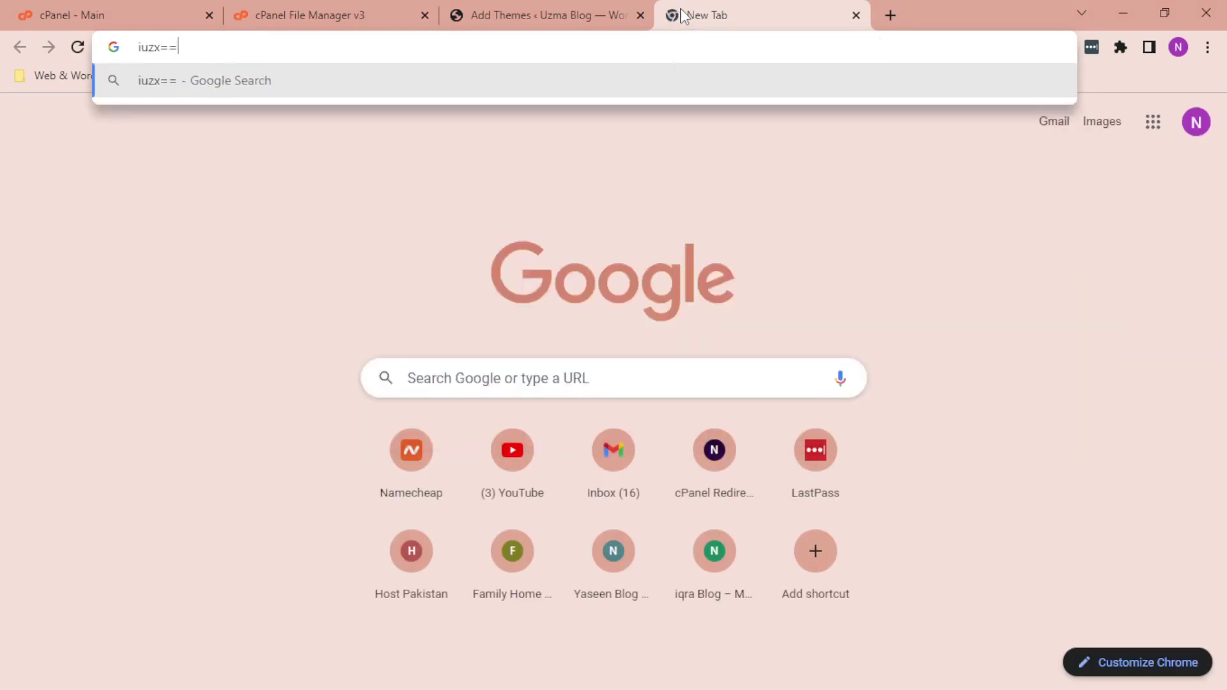
pyautogui.press('BackSpace')
pyautogui.press('BackSpace')
pyautogui.press('BackSpace')
pyautogui.press('BackSpace')
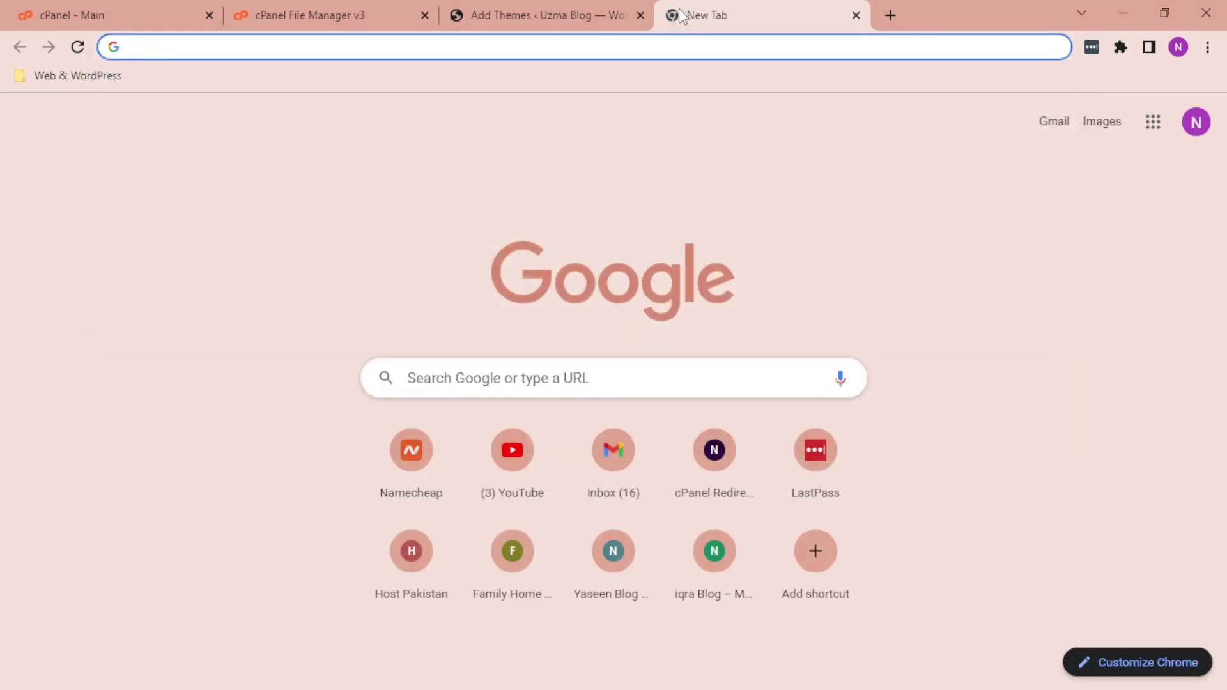
# Copy the site's root address from the Add Themes page, view the blog's home page in the blank tab, and close that tab
pyautogui.click(613, 8)
pyautogui.moveTo(312, 47); pyautogui.dragTo(113, 44)
pyautogui.hotkey('ctrl', 'c')
pyautogui.click(668, 9)
pyautogui.hotkey('ctrl', 'v')
pyautogui.press('Return')
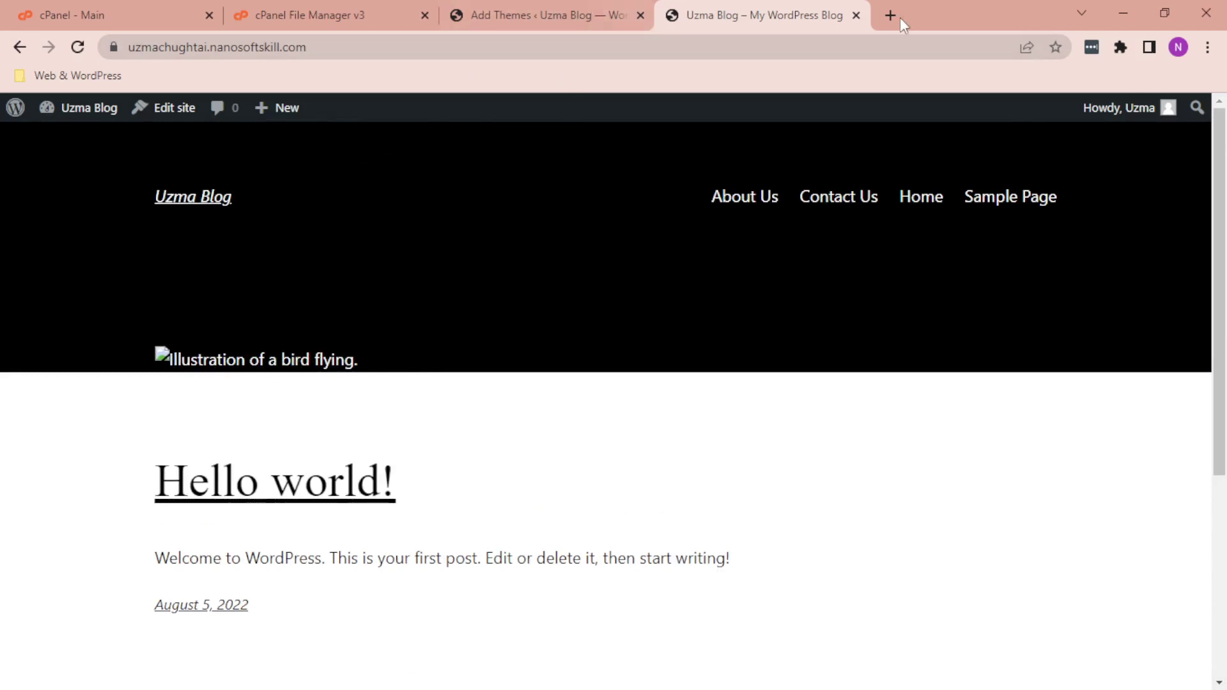
pyautogui.click(856, 16)
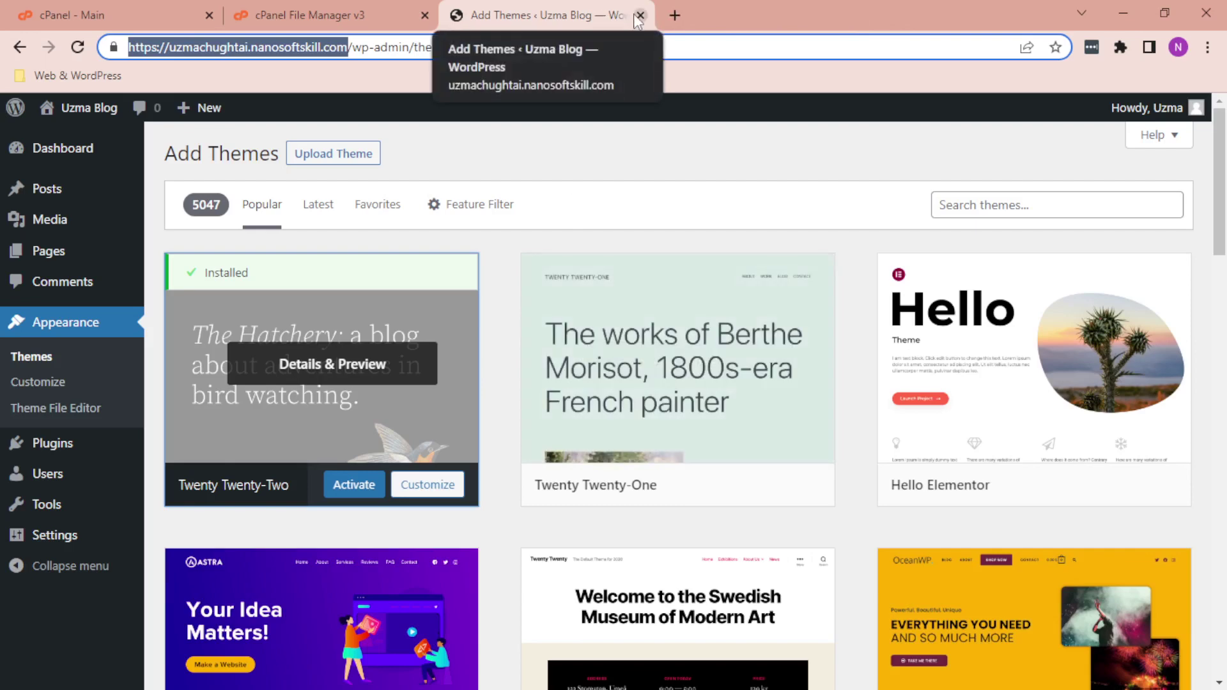
# Check the contents of the uploads folder inside wp-content in the cPanel File Manager and return to the WordPress Add Themes page
pyautogui.click(320, 15)
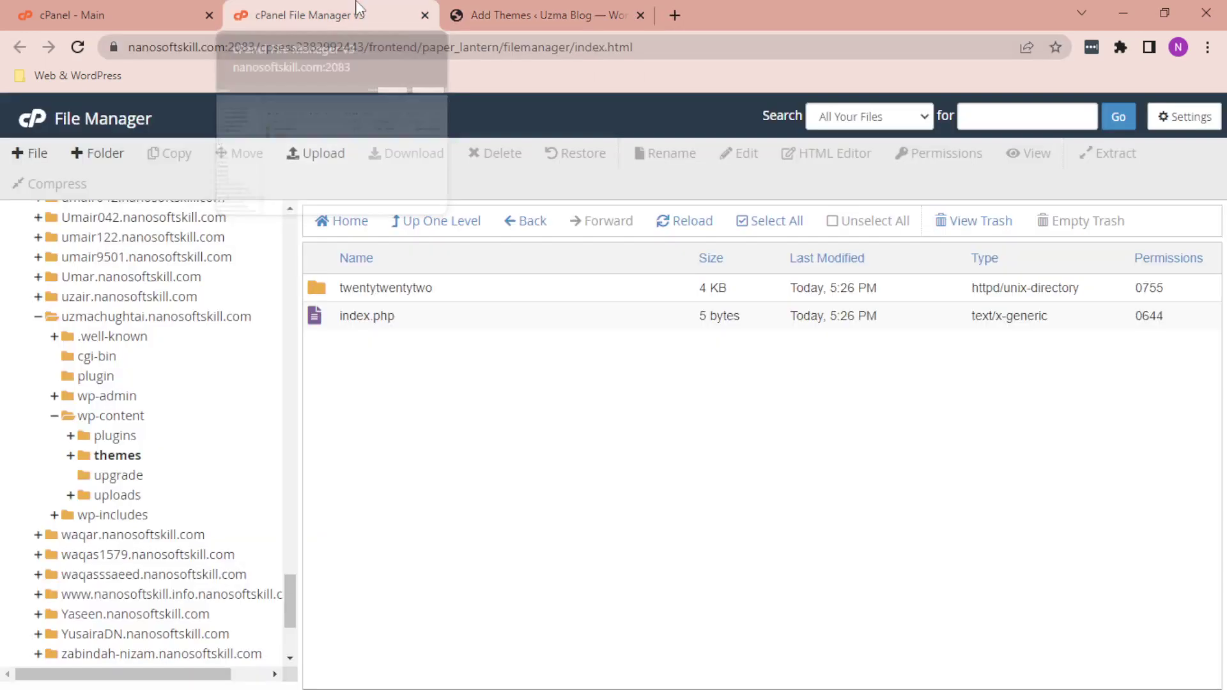
pyautogui.click(434, 224)
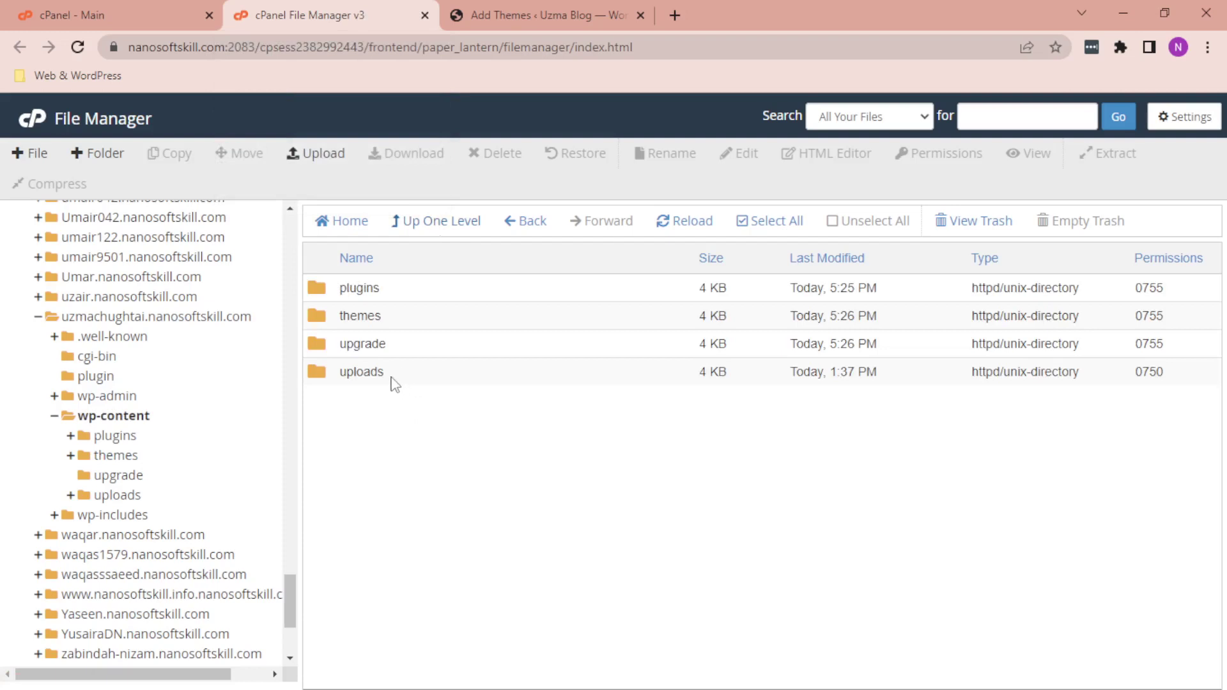
pyautogui.doubleClick(361, 372)
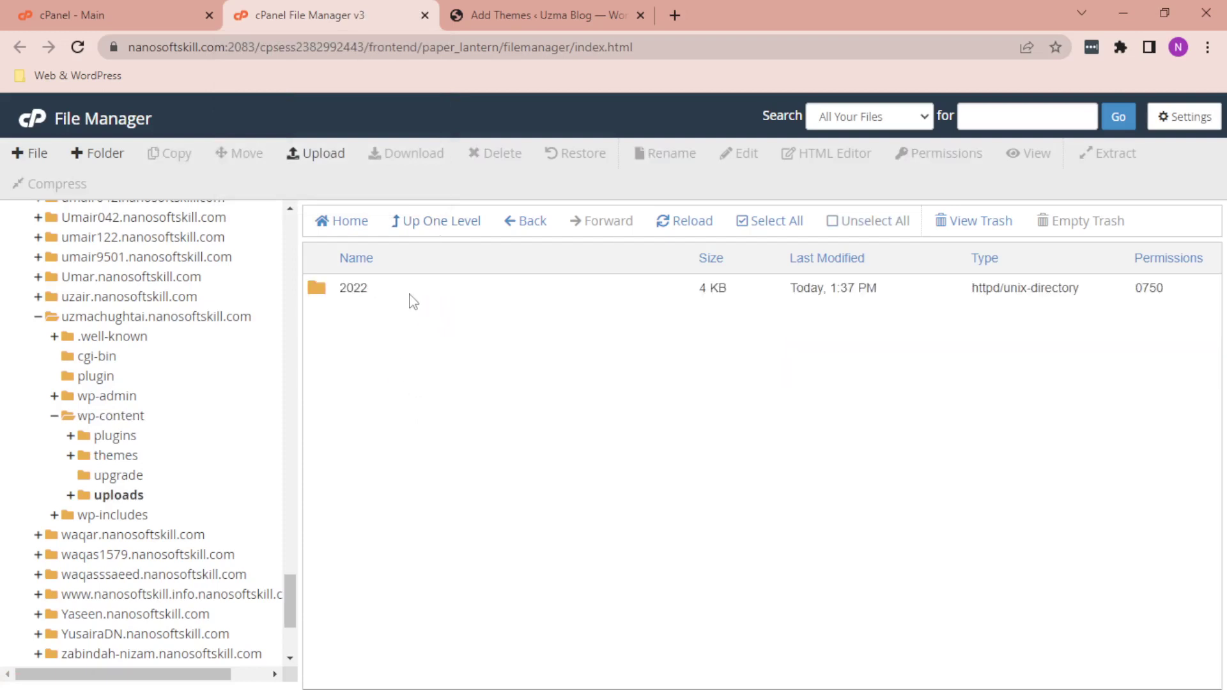
pyautogui.click(507, 9)
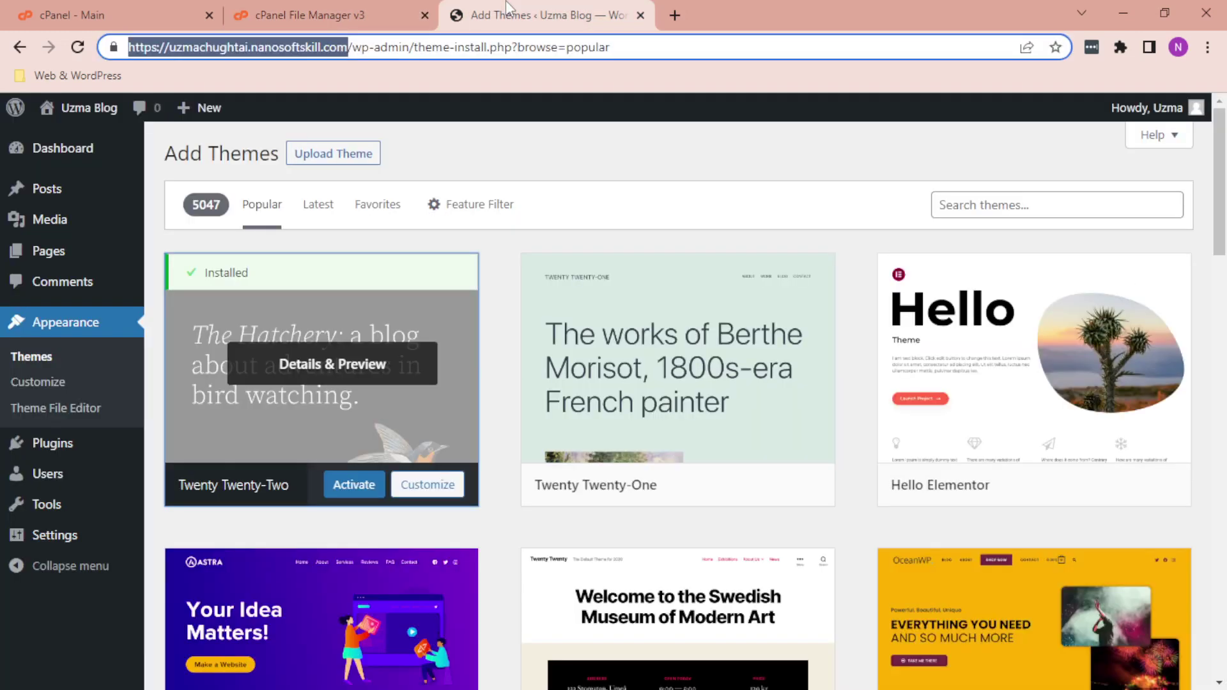